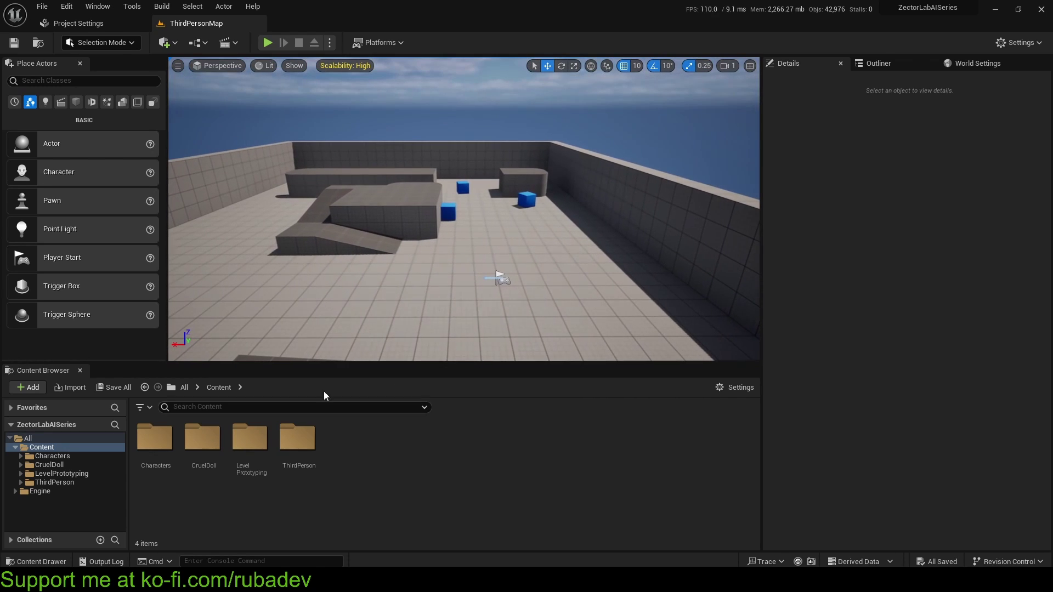
- Place the AS_CruelDoll_Death02 animation from the CruelDoll Animations folder on the level floor
double_click(198, 442)
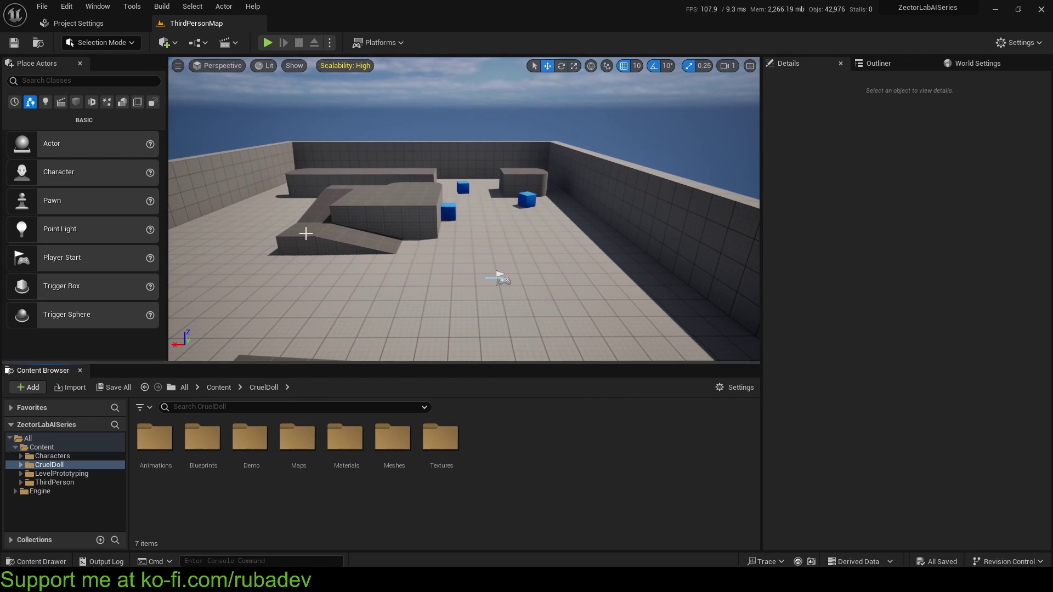
double_click(193, 444)
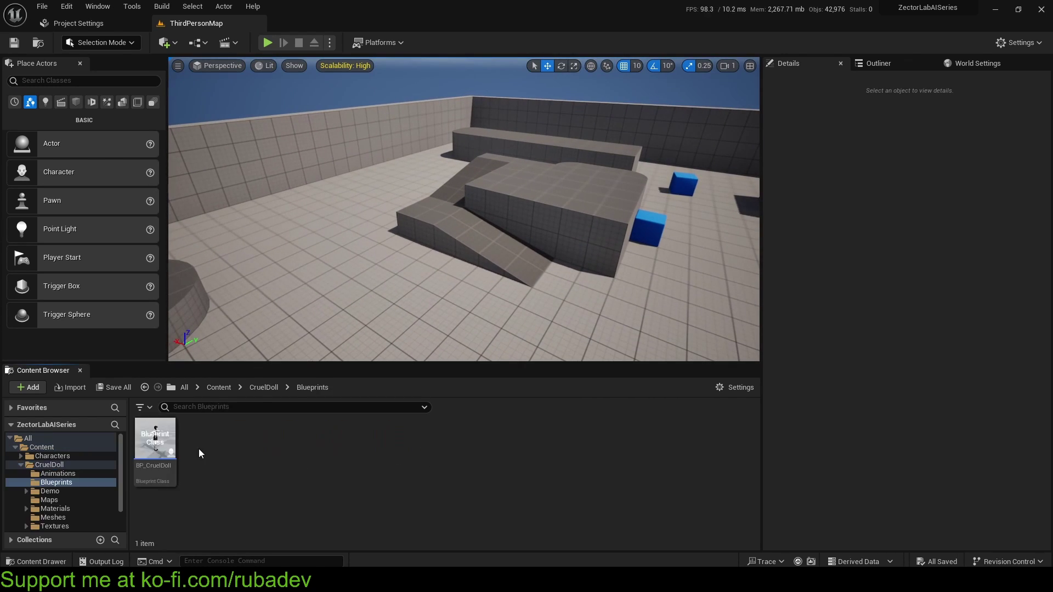
left_click(263, 387)
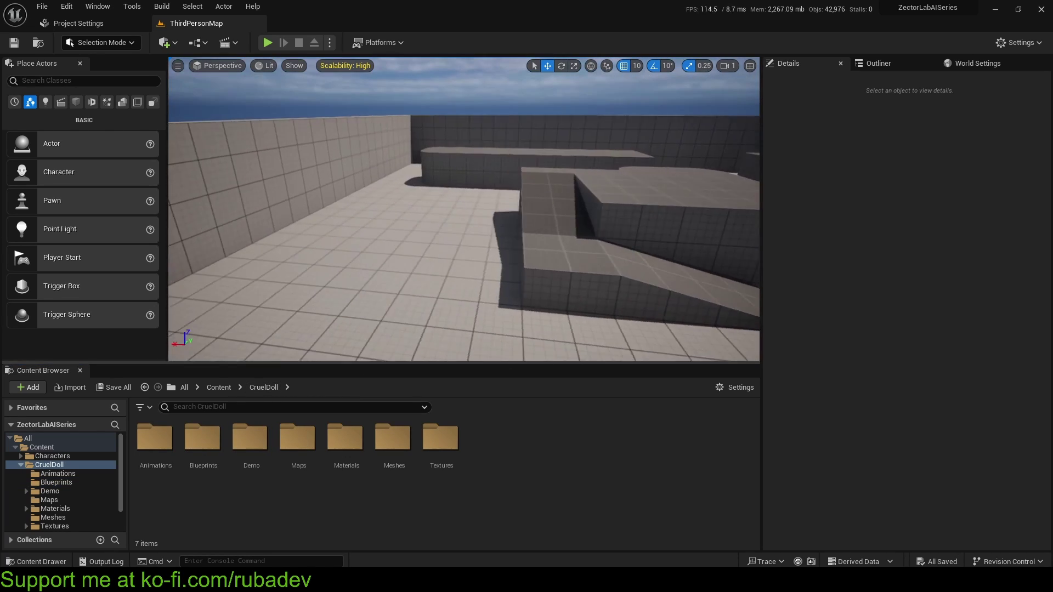
left_click(140, 447)
double_click(141, 447)
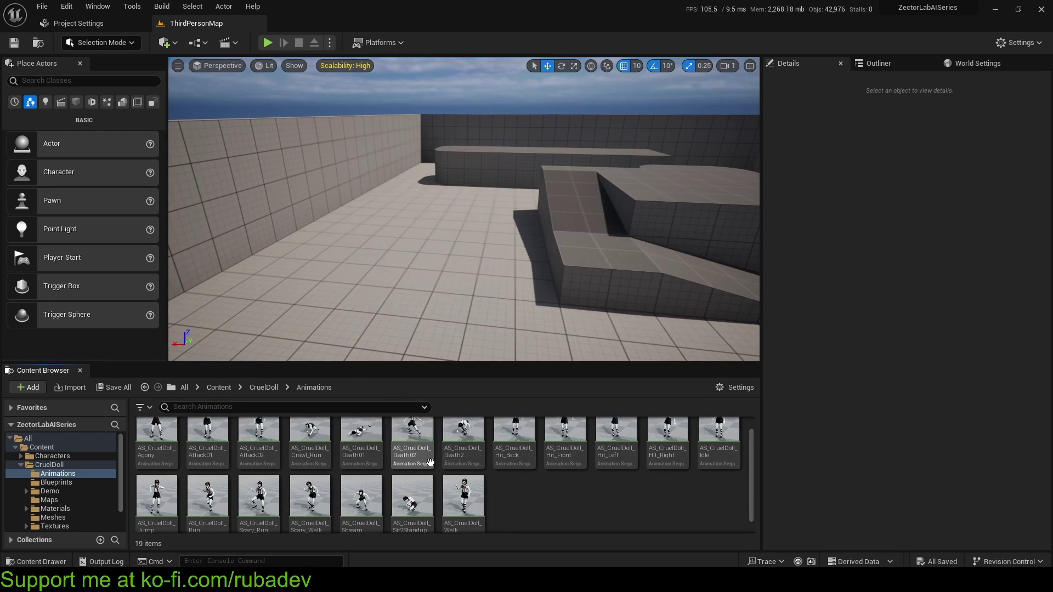
left_click_drag(412, 439, 467, 277)
right_click_drag(467, 277, 678, 249)
right_click_drag(306, 119, 275, 143)
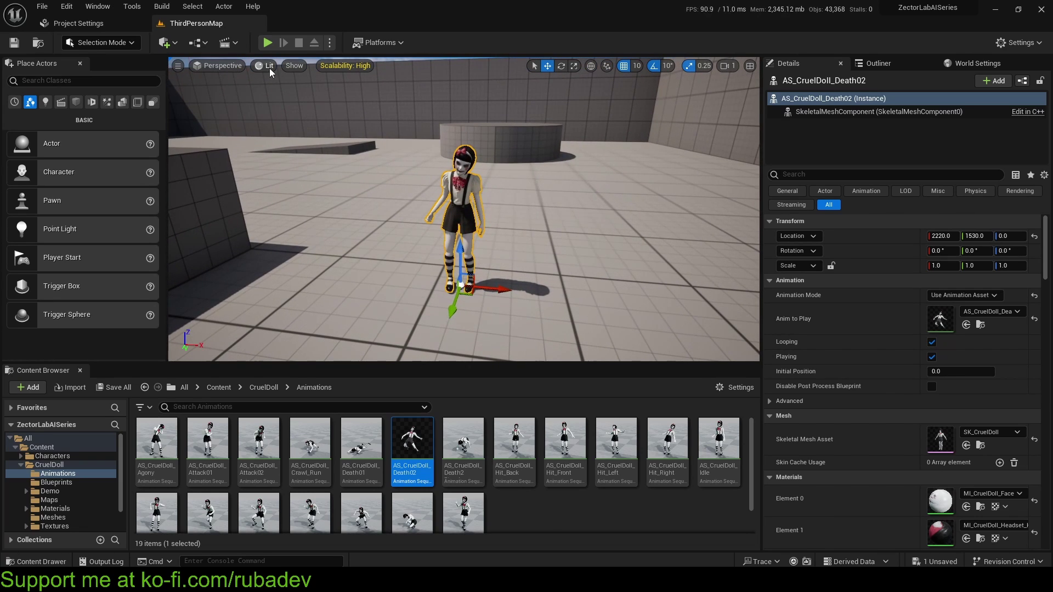
- Simulate the level to preview the placed doll's Death02 animation, and stop the simulation
left_click(332, 43)
left_click(367, 134)
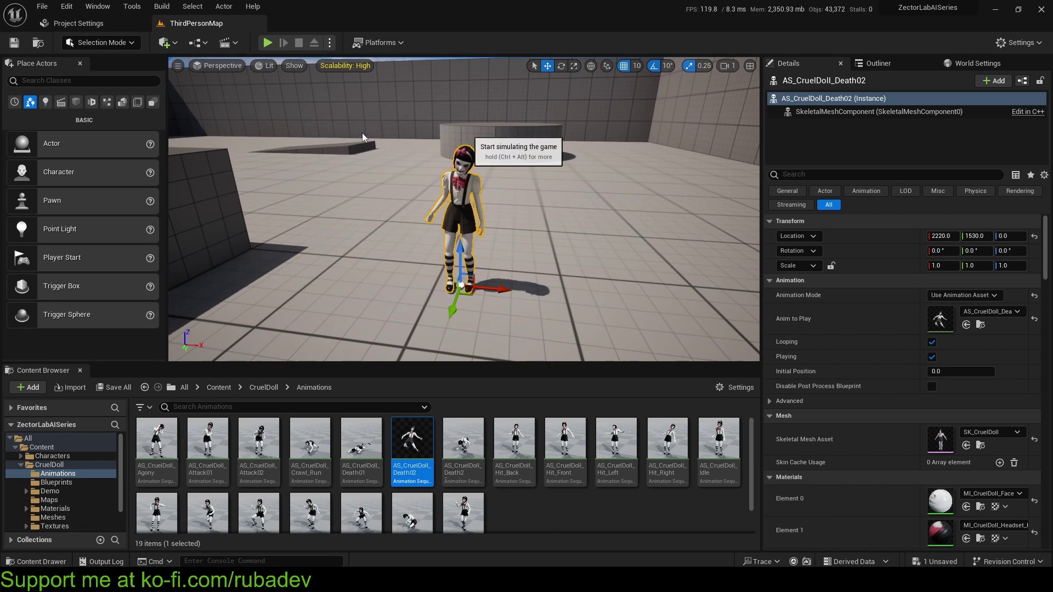
right_click_drag(587, 99, 554, 173)
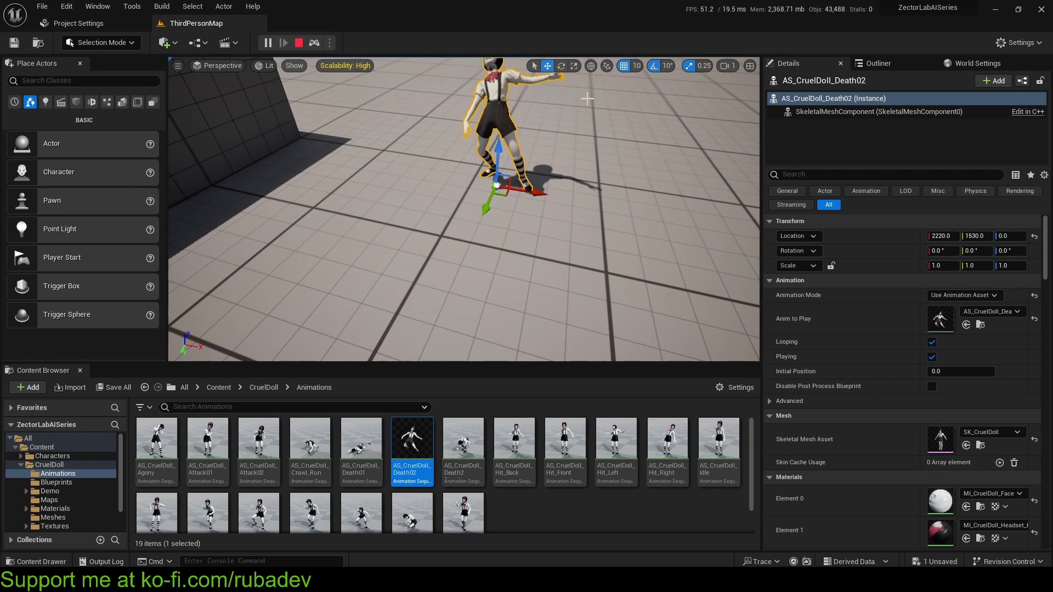
key("Escape")
- Delete the AS_CruelDoll_Death02 actor from the level
right_click_drag(540, 214, 538, 227)
key("w")
key("Delete")
right_click_drag(450, 246, 230, 230)
key("s")
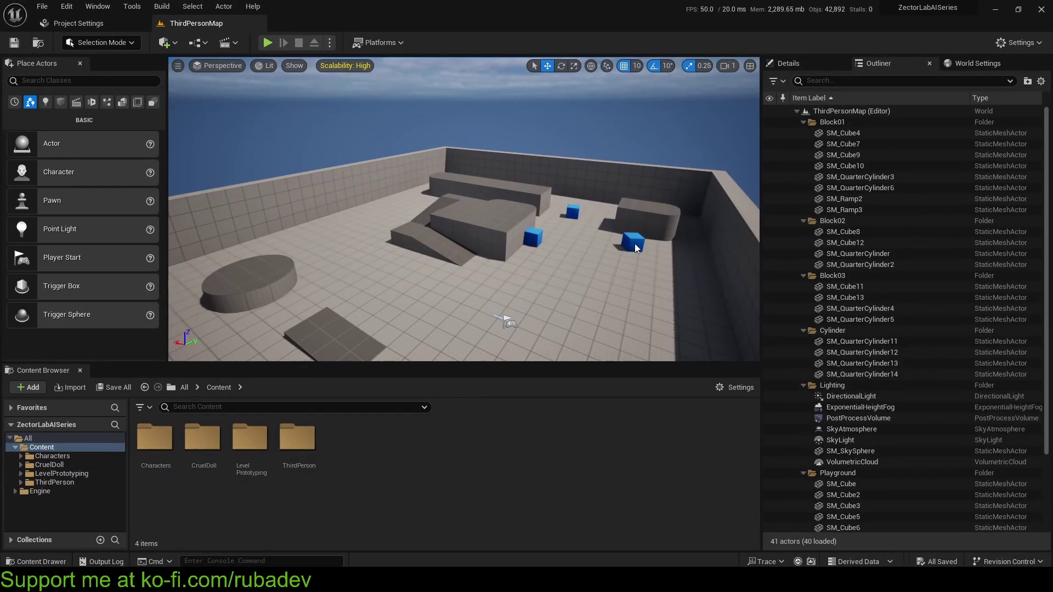
- Move the BP_CruelDoll blueprint from the CruelDoll Blueprints folder to the main Content folder
right_click_drag(634, 244, 719, 214)
key("w")
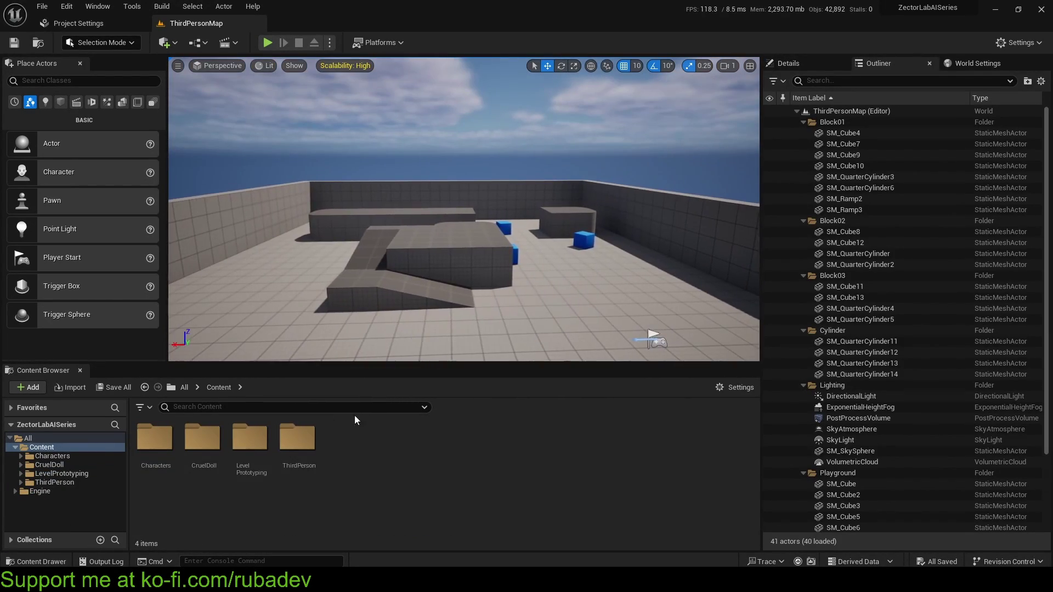
double_click(203, 437)
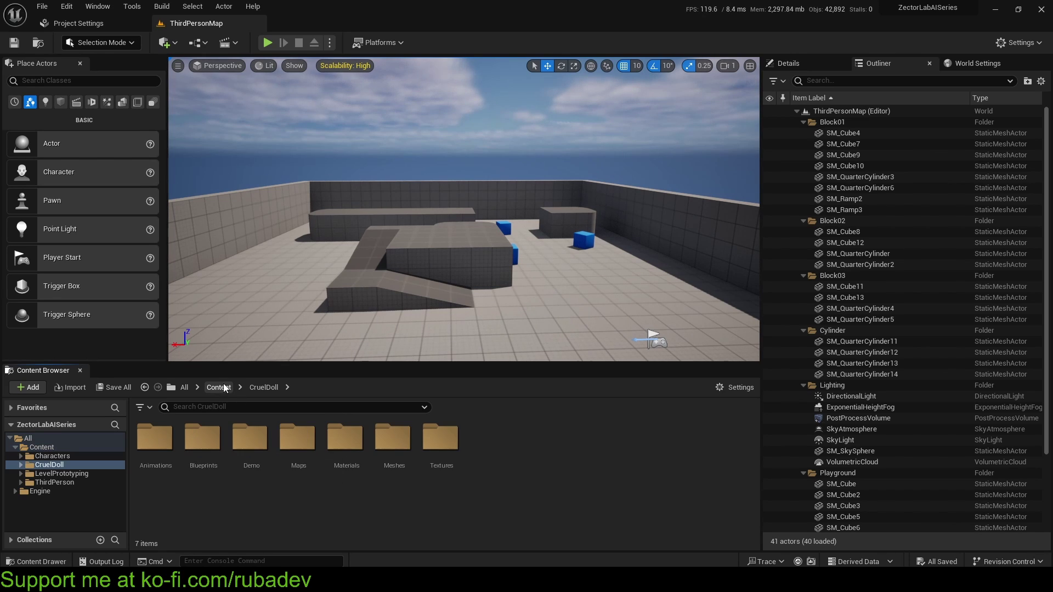
double_click(203, 437)
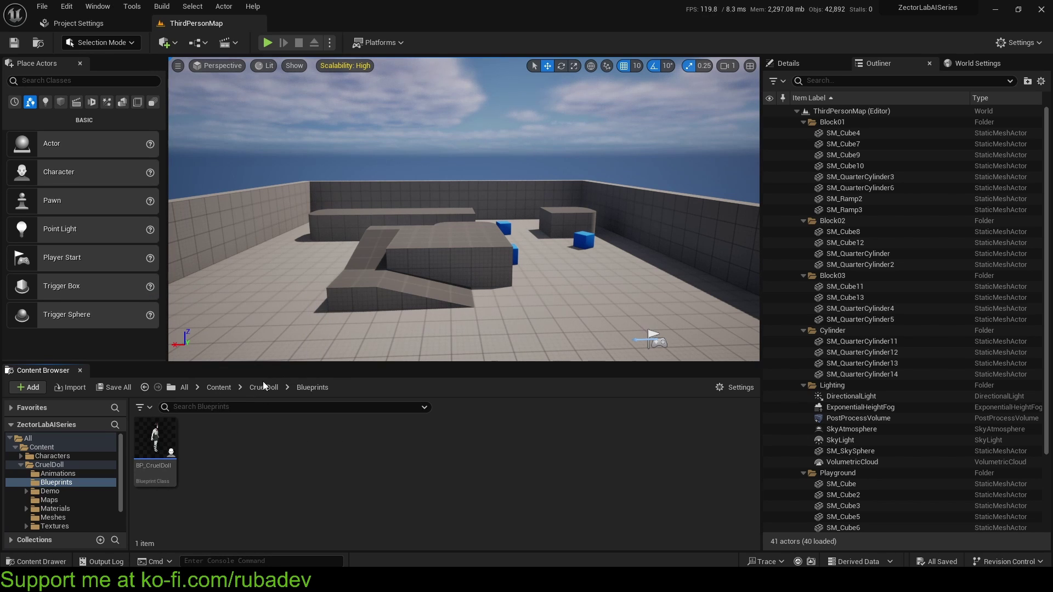
left_click_drag(155, 438, 64, 447)
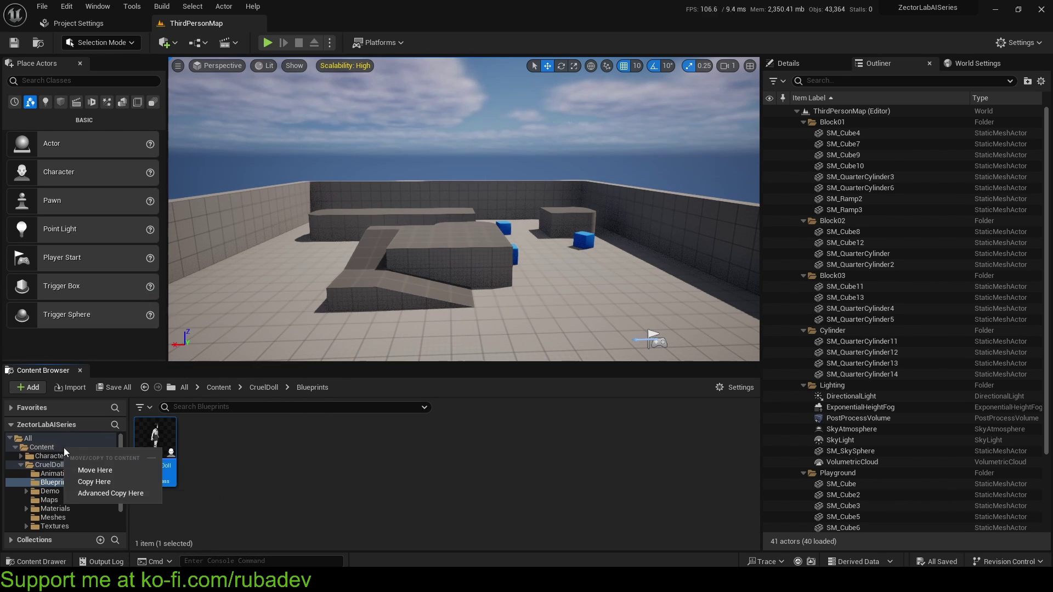
left_click(88, 470)
left_click(219, 388)
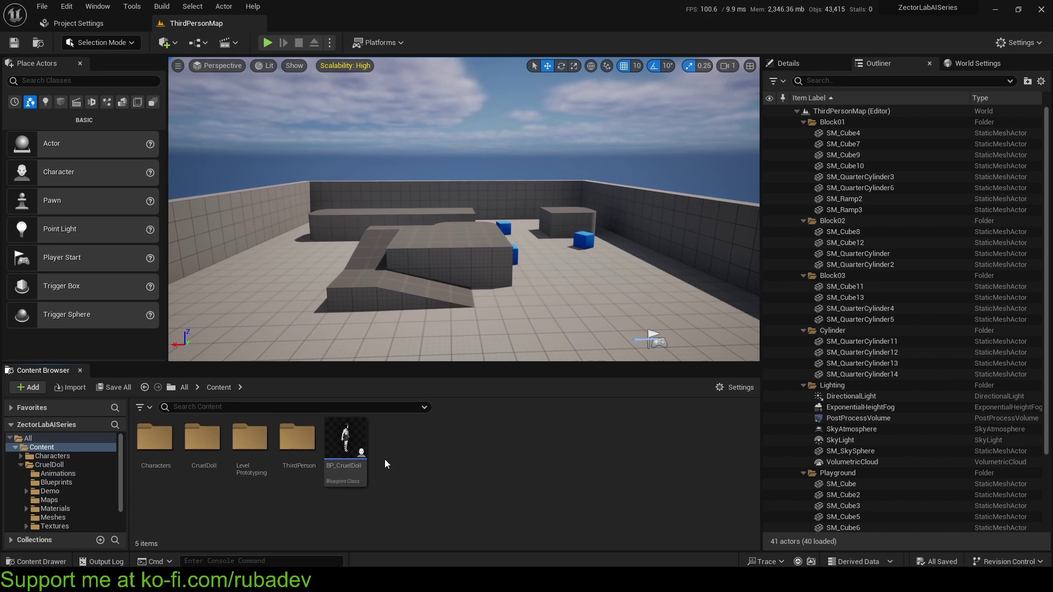
- Create a new folder named AI in the Content folder
right_click(386, 462)
left_click(438, 114)
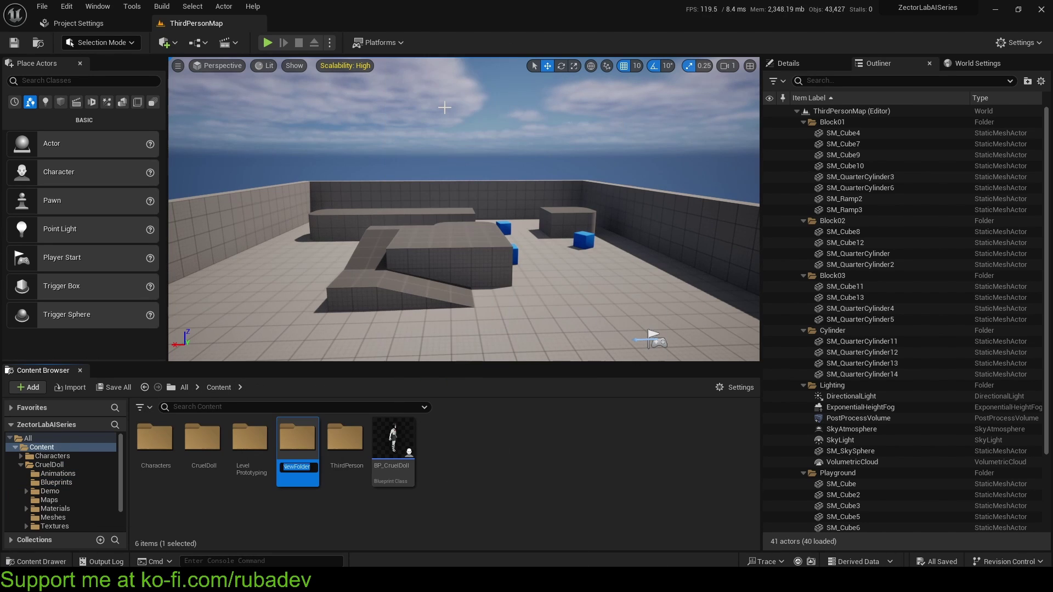
type("AI")
key("Return")
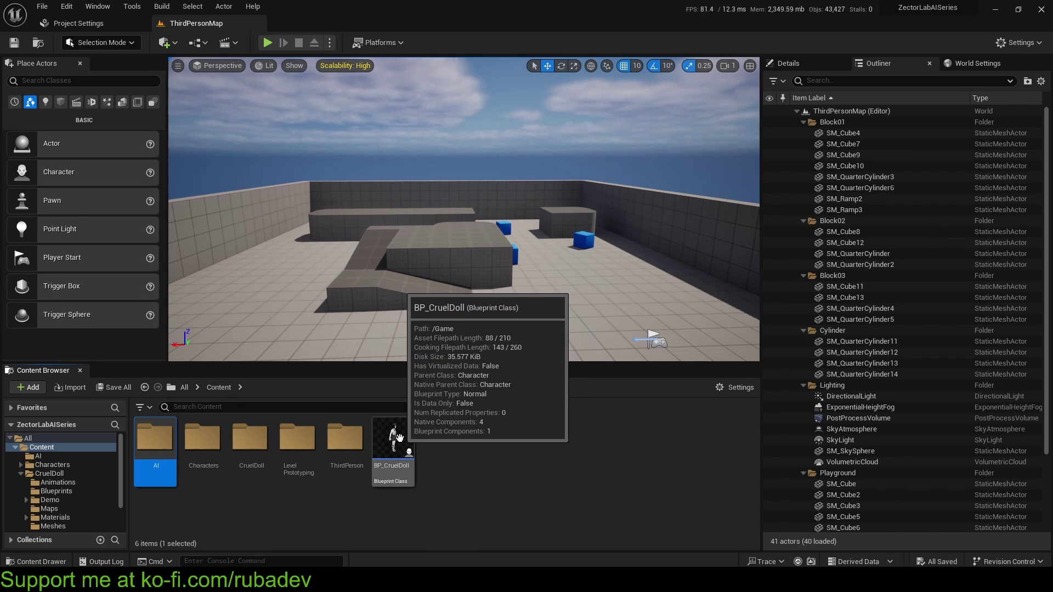
- Move the BP_CruelDoll blueprint into the AI folder and open that folder
left_click_drag(414, 436, 155, 441)
left_click(183, 461)
double_click(156, 438)
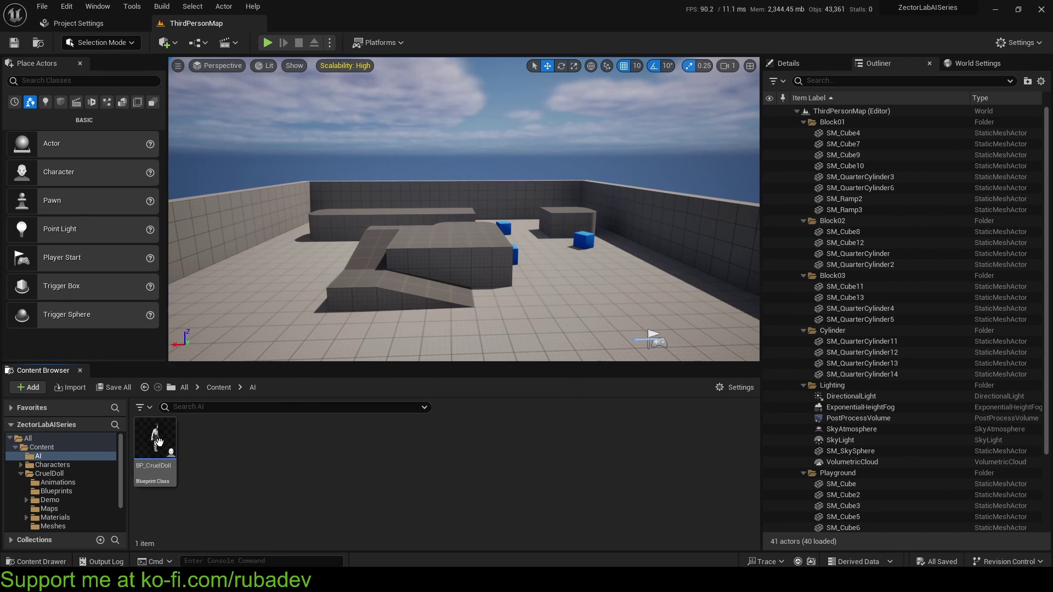
right_click(238, 440)
left_click(305, 135)
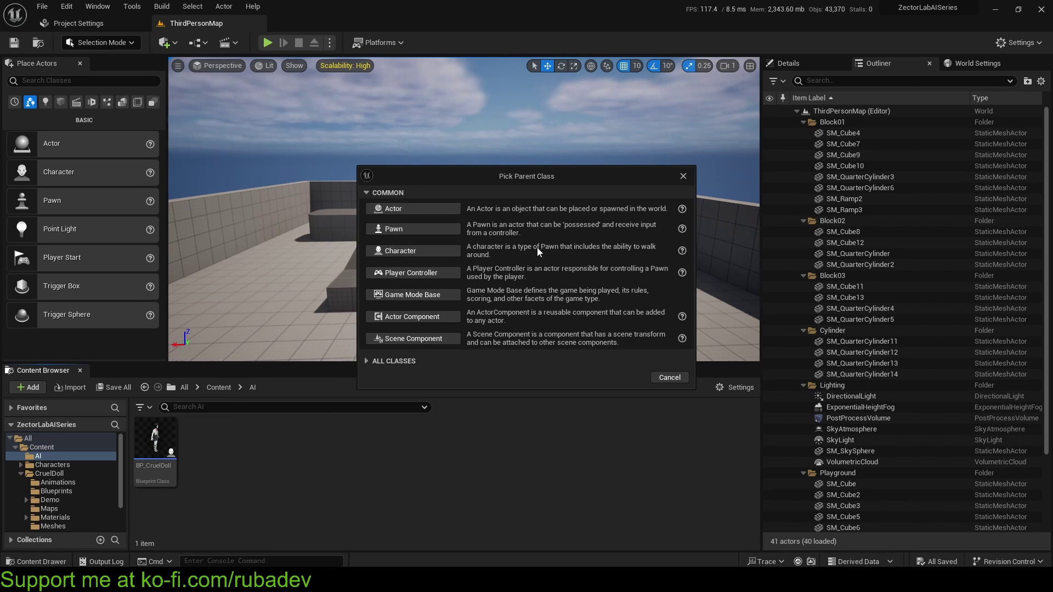
left_click(682, 174)
left_click(814, 64)
left_click(875, 63)
- Open the BP_CruelDoll blueprint and inspect the doll and its SM_Scissor component in the viewport
double_click(166, 455)
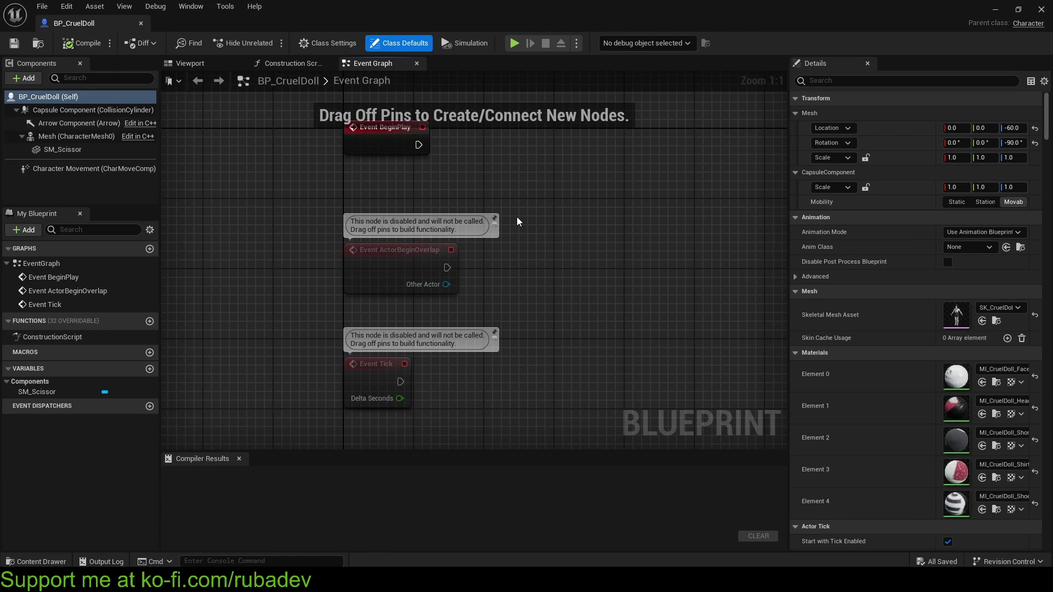
left_click(189, 64)
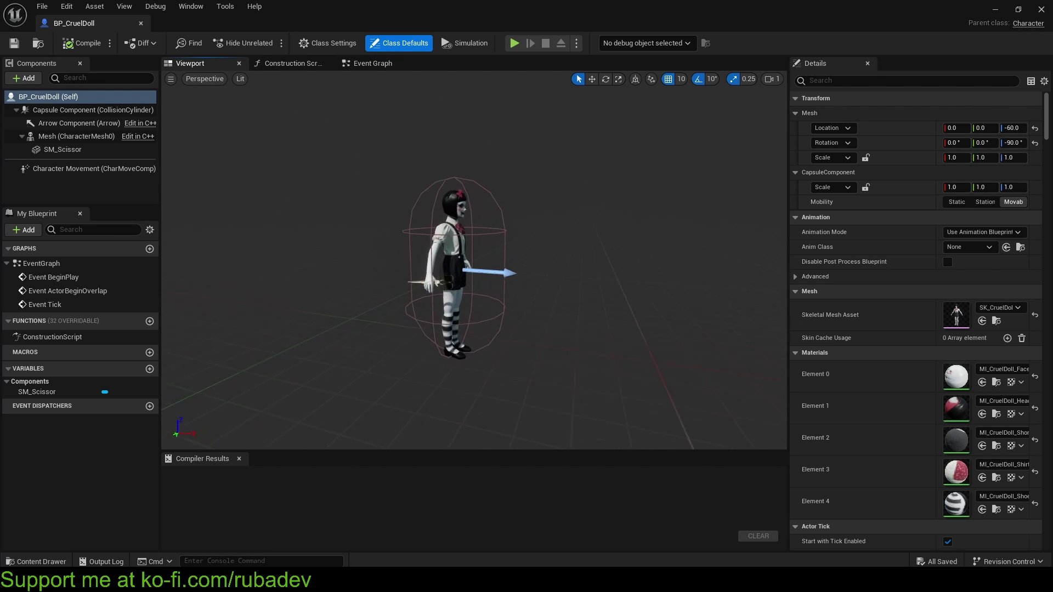
scroll(474, 260, "up", 3)
left_click(516, 230)
right_click_drag(516, 230, 598, 291)
scroll(473, 260, "up", 6)
key("s")
right_click_drag(488, 198, 428, 181)
scroll(488, 197, "up", 4)
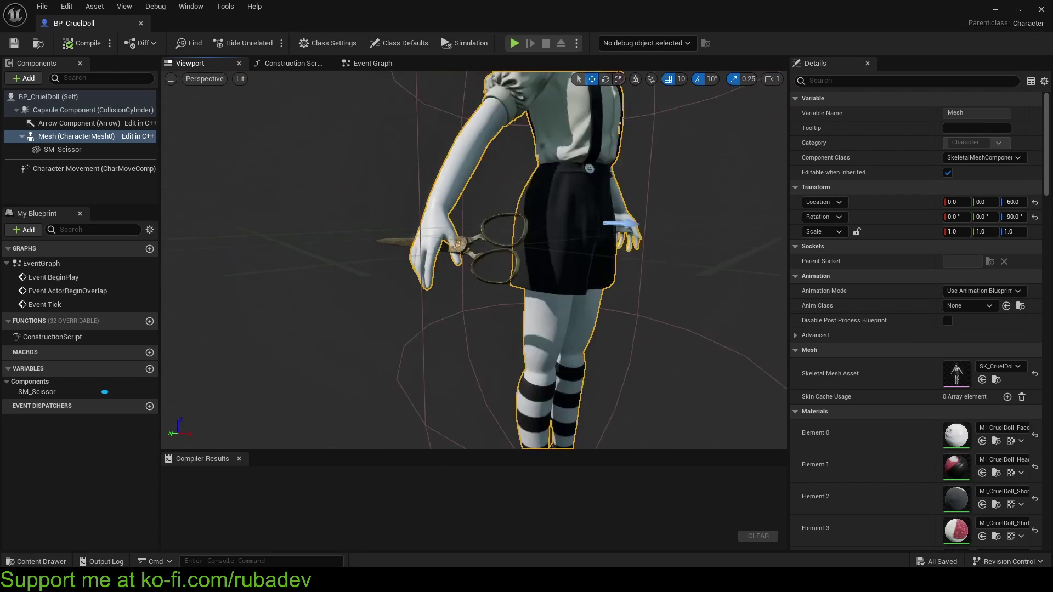
scroll(488, 197, "down", 4)
left_click(468, 253)
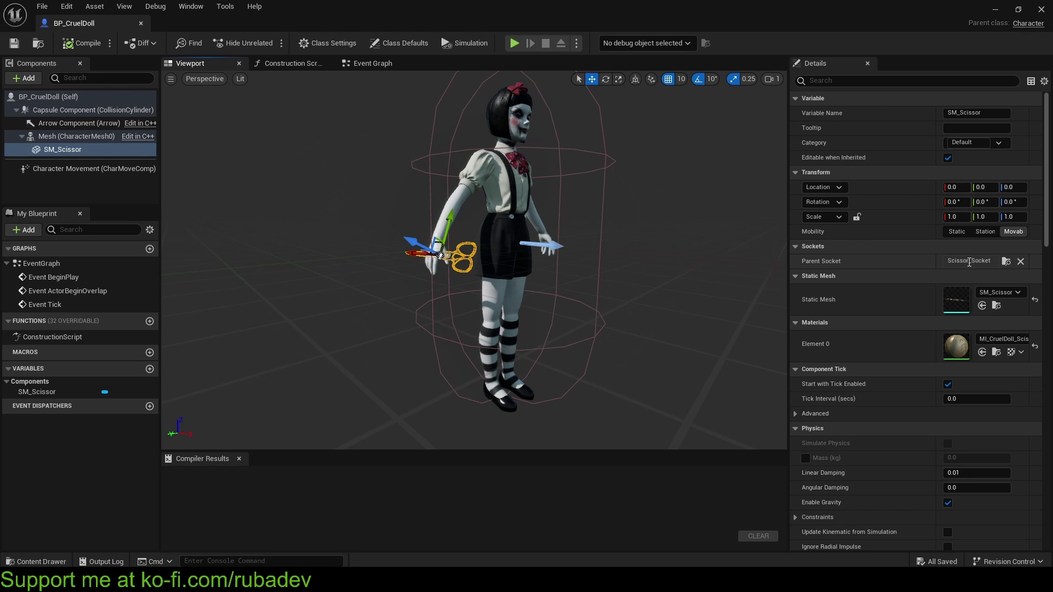
- Examine the doll's mesh component from several distances and angles, and frame the whole blueprint in view
left_click(85, 136)
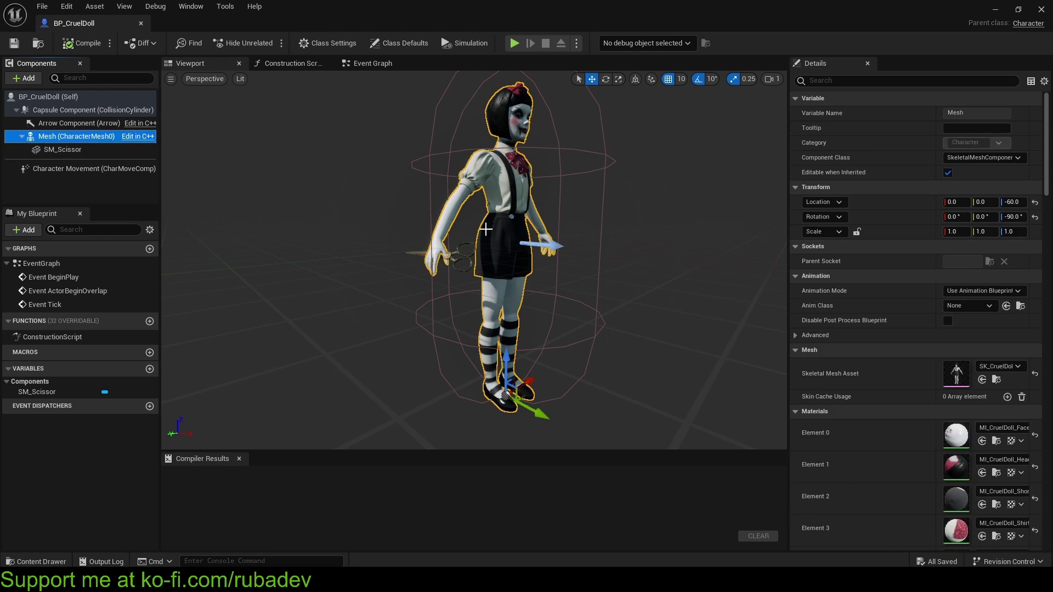
scroll(494, 219, "down", 3)
scroll(534, 211, "up", 4)
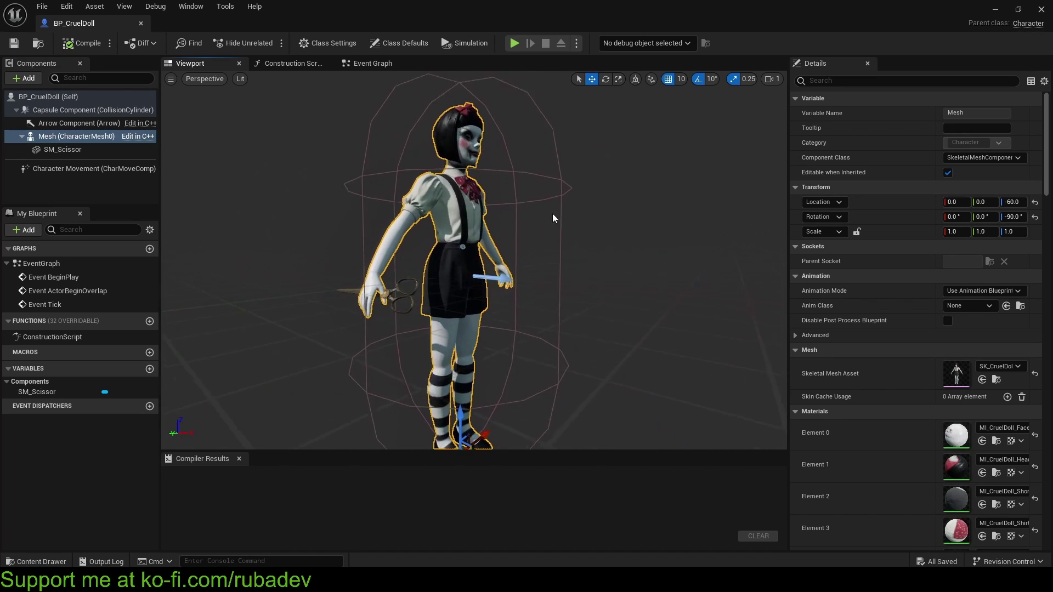
scroll(591, 252, "down", 4)
right_click_drag(474, 260, 354, 225)
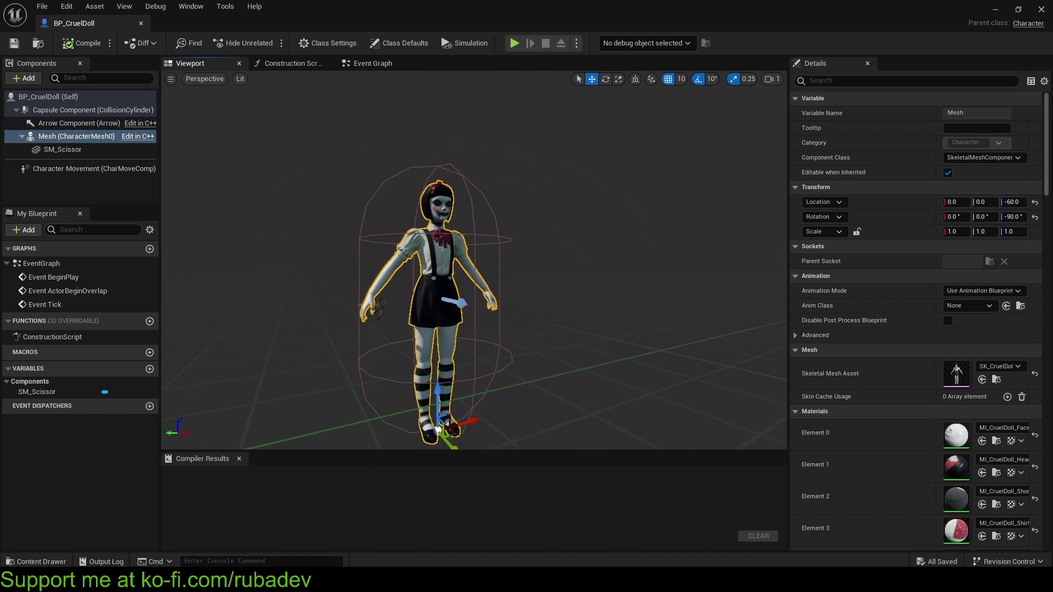
scroll(354, 225, "down", 4)
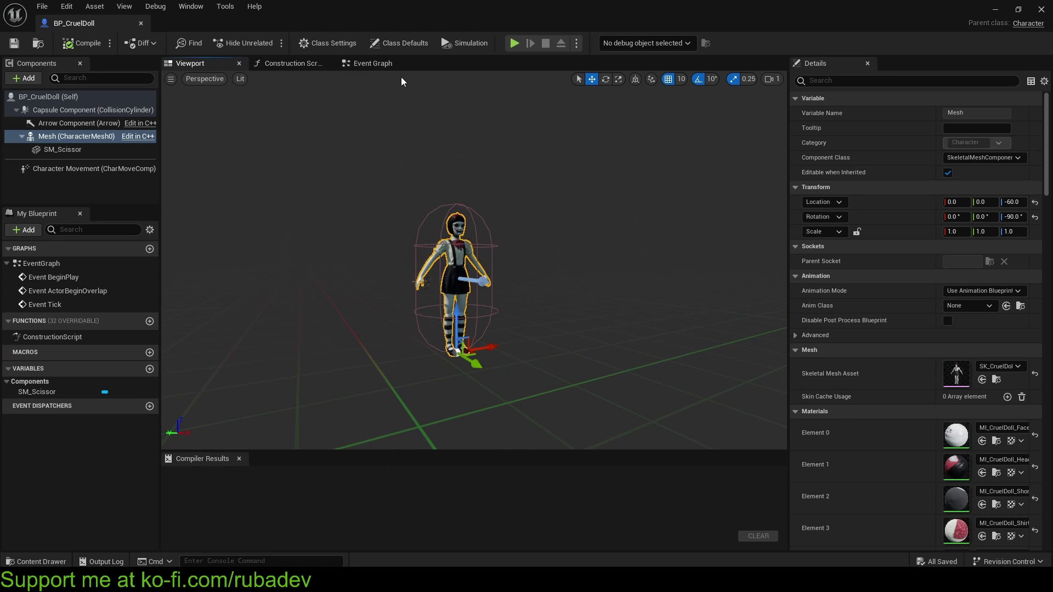
right_click_drag(577, 219, 533, 223)
scroll(534, 224, "up", 4)
scroll(534, 223, "down", 4)
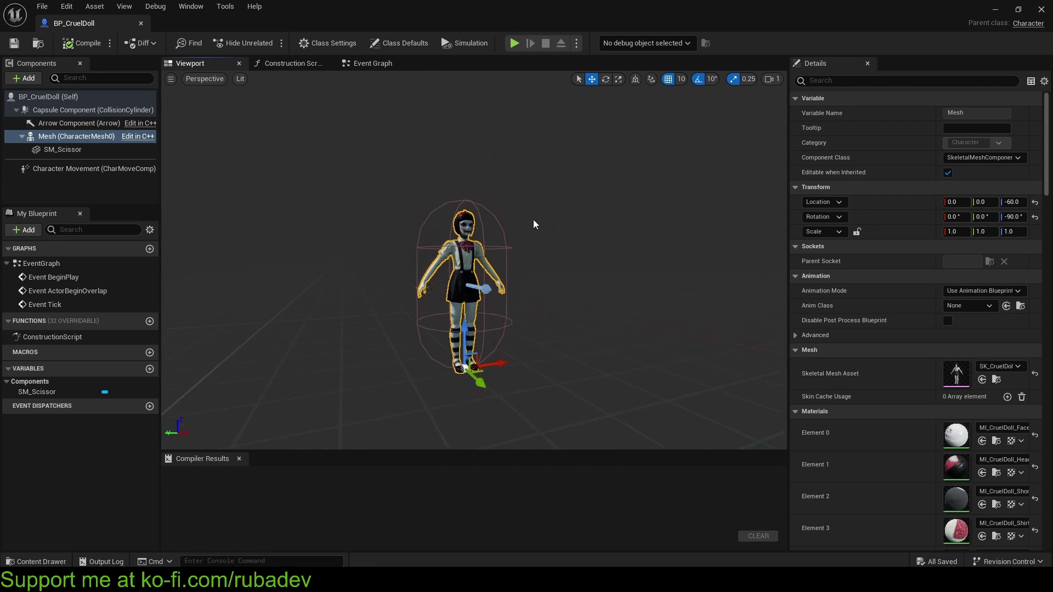
left_click(64, 95)
key("f")
- Dock the BP_CruelDoll editor beside ThirdPersonMap in the main window and return to the level with its Outliner shown
left_click_drag(110, 24, 312, 31)
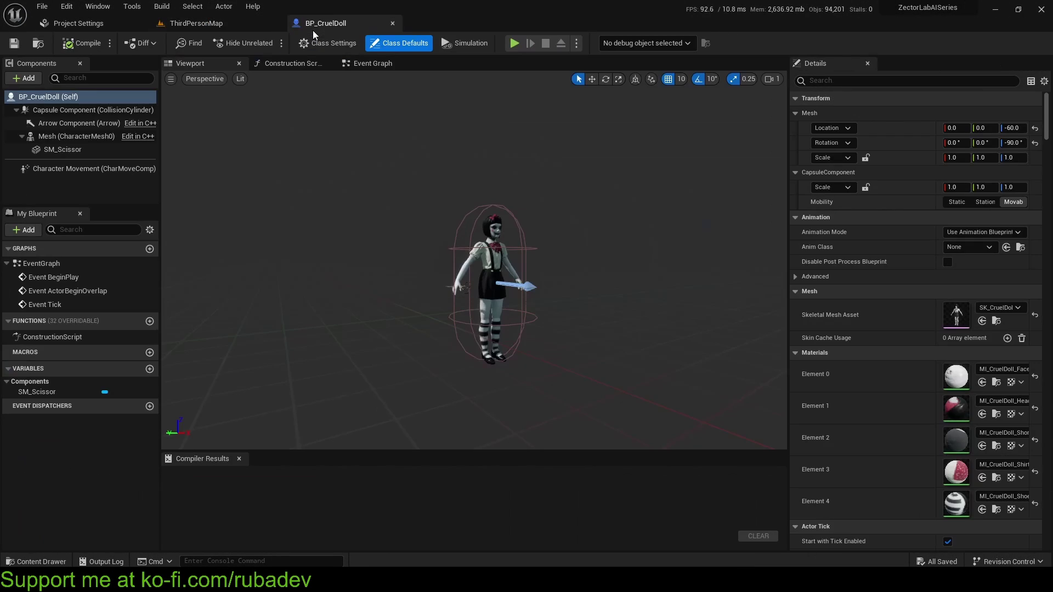
left_click(236, 24)
mouse_move(362, 251)
right_mouse_down()
mouse_move(416, 250)
mouse_move(373, 253)
right_mouse_up()
left_click(788, 63)
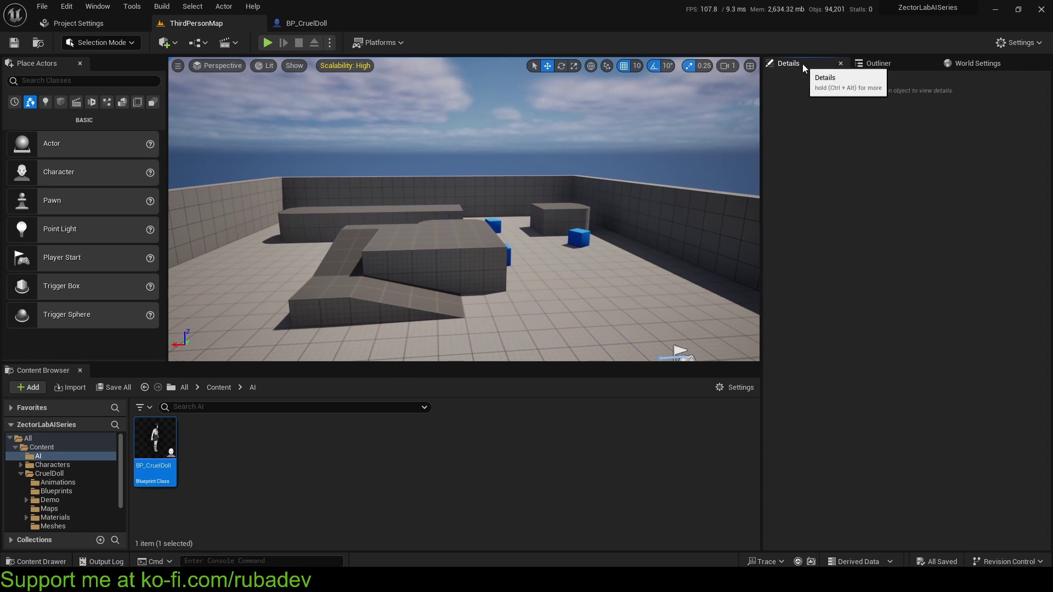
left_click(878, 63)
- Create a Blueprint class based on AIController in the AI folder and name it BP_BaseAIController
left_click(216, 452)
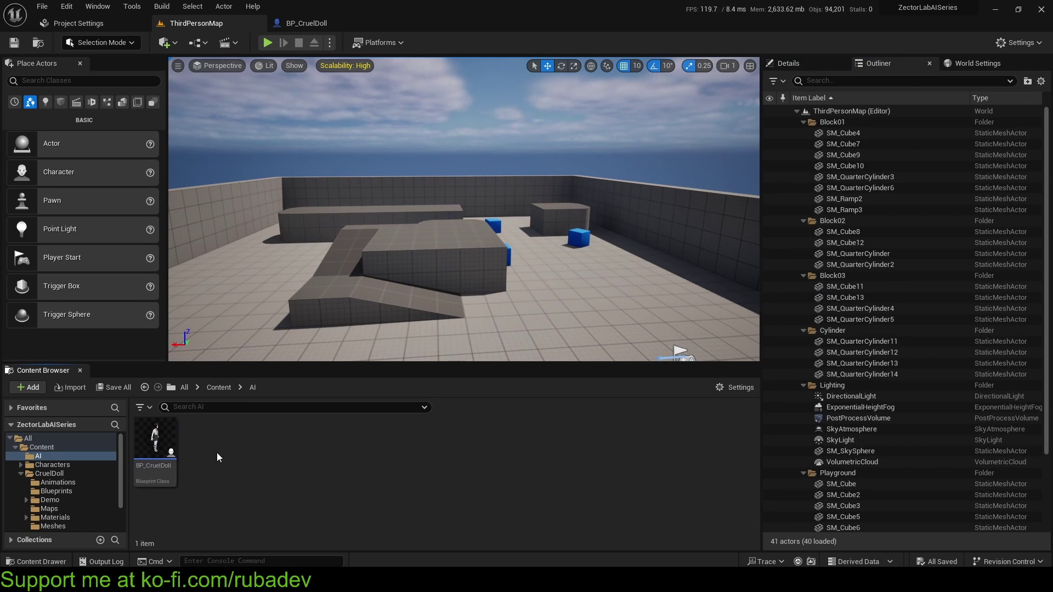
right_click(217, 452)
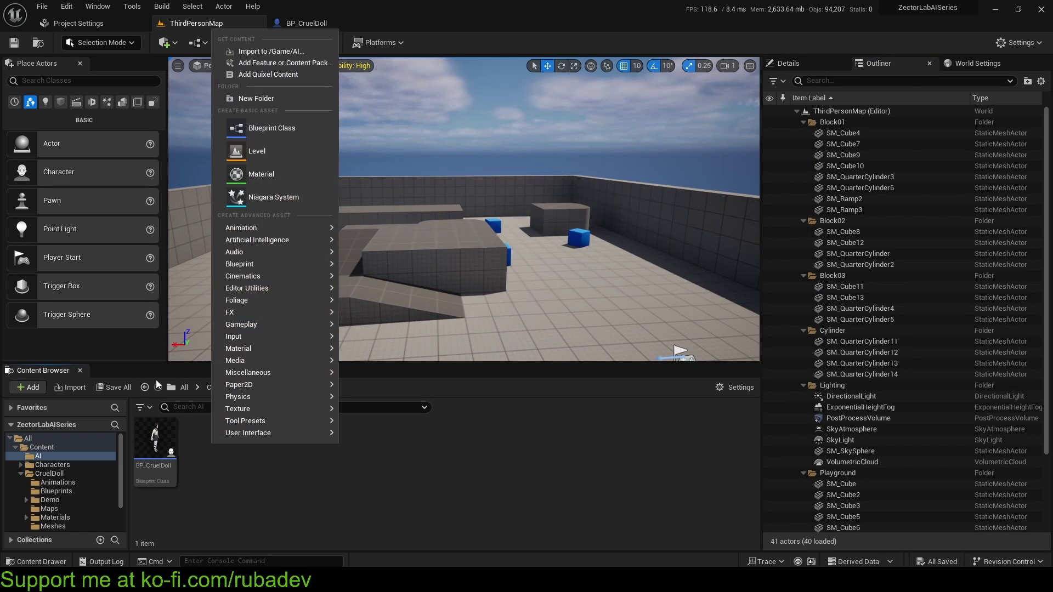
left_click(257, 130)
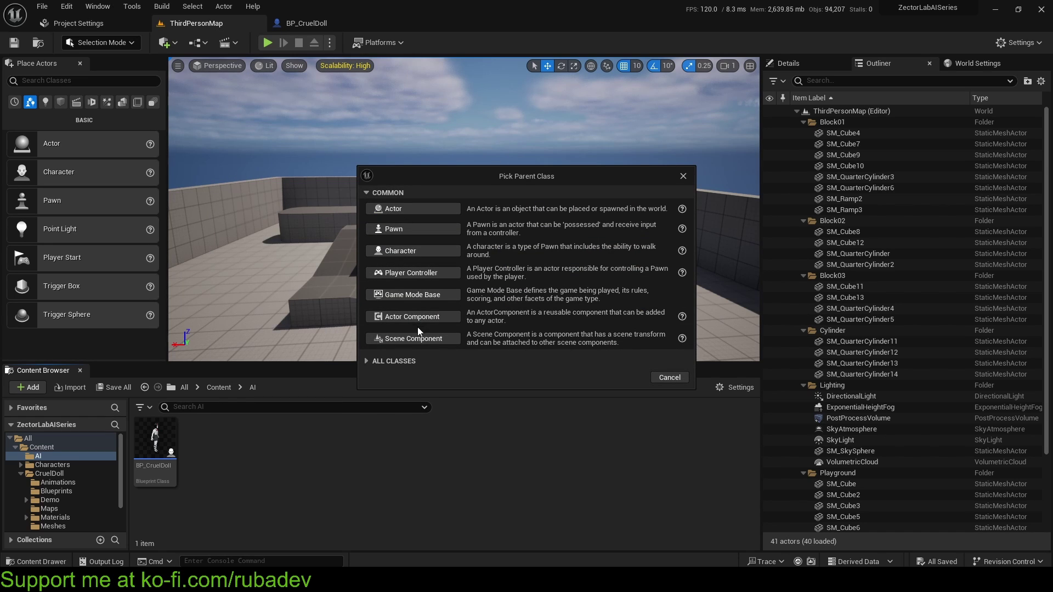
left_click(394, 361)
type("ai controller")
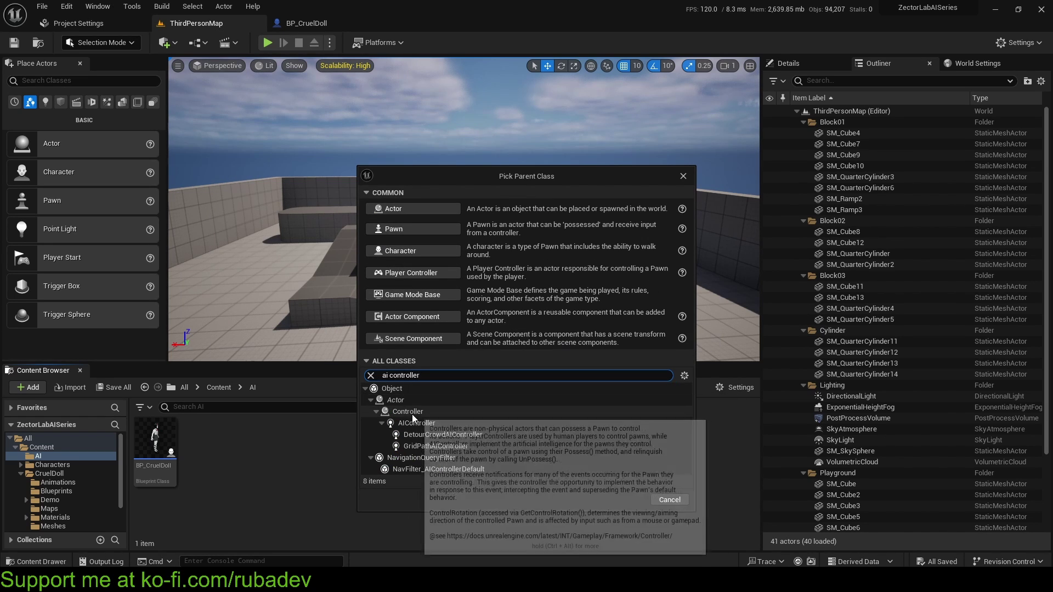
left_click(412, 423)
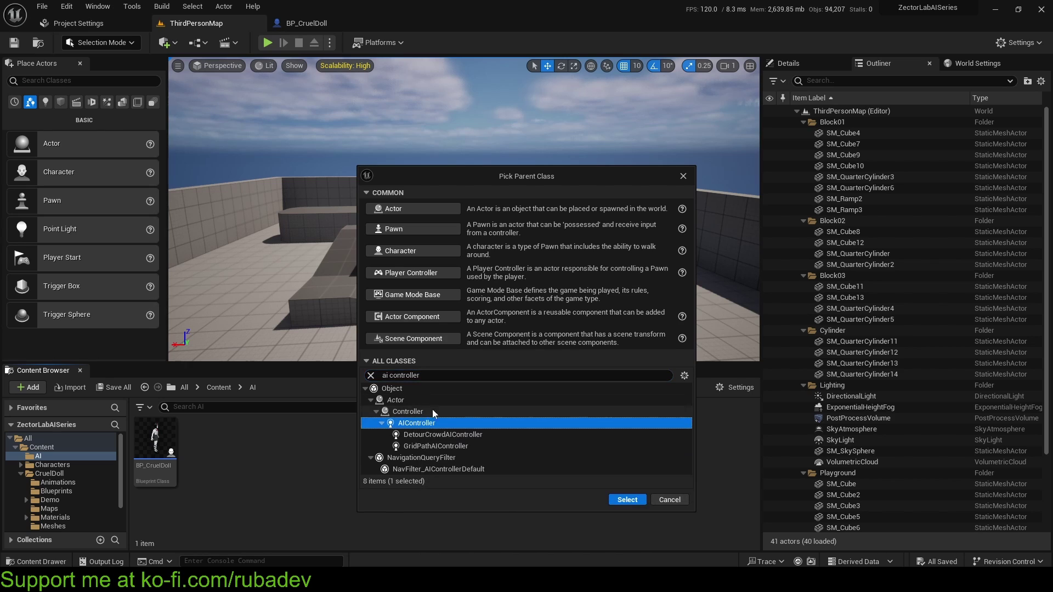
left_click(627, 497)
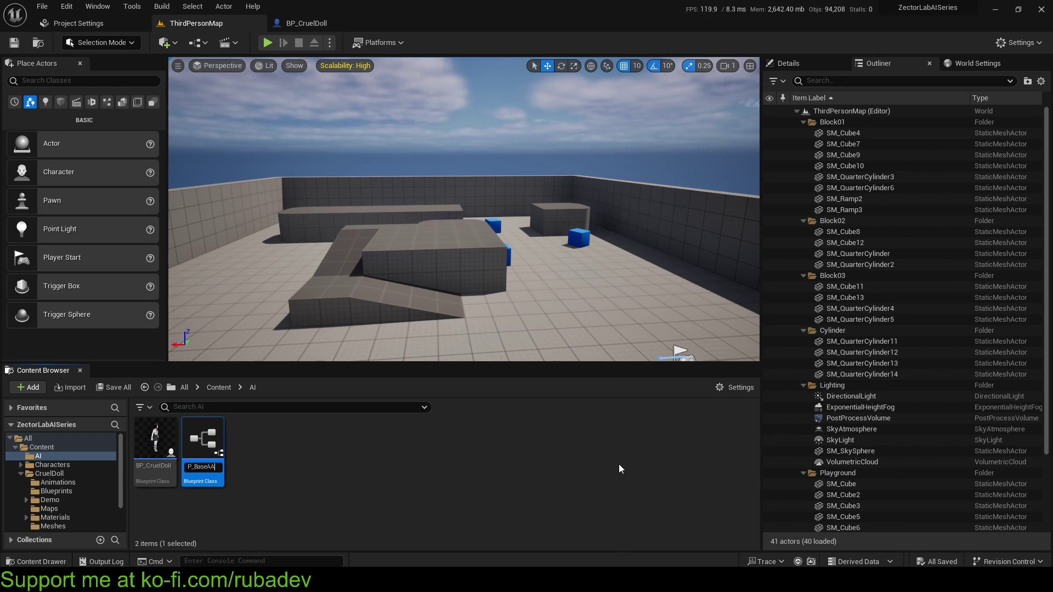
type("BP_BaseAIController")
key("Return")
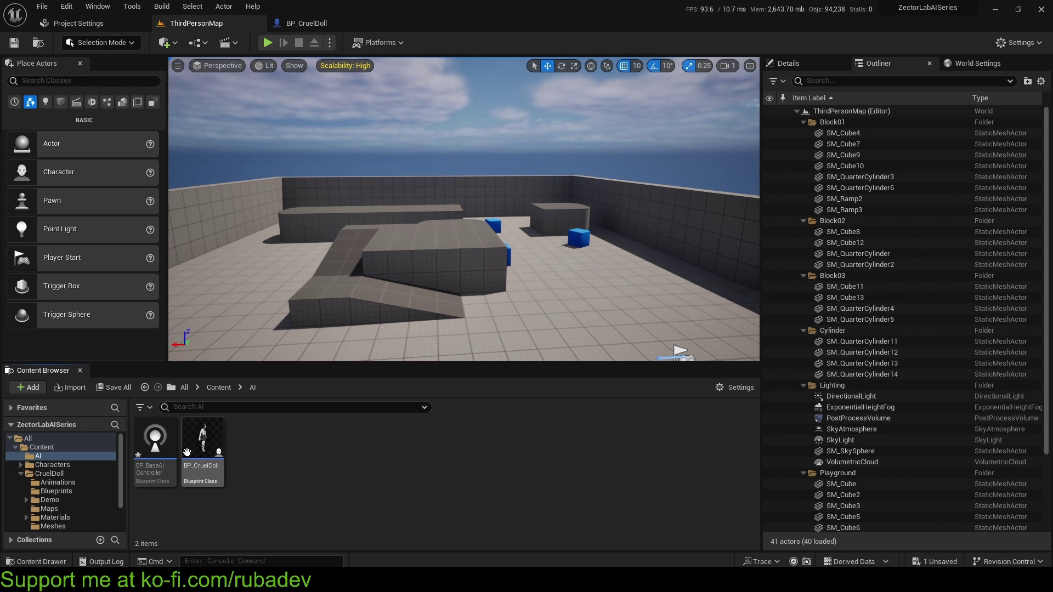
- Open the BP_CruelDoll blueprint and set its AI Controller Class to BP_BaseAIController
double_click(208, 433)
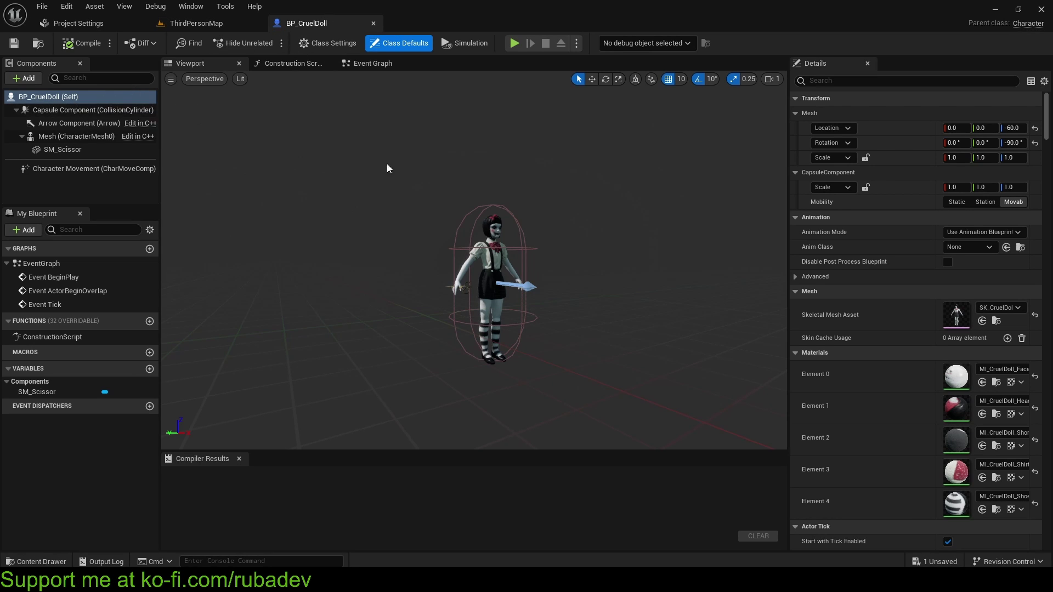
scroll(386, 163, "down", 3)
scroll(831, 302, "down", 3)
scroll(710, 282, "up", 3)
left_click(845, 83)
type("ai controll")
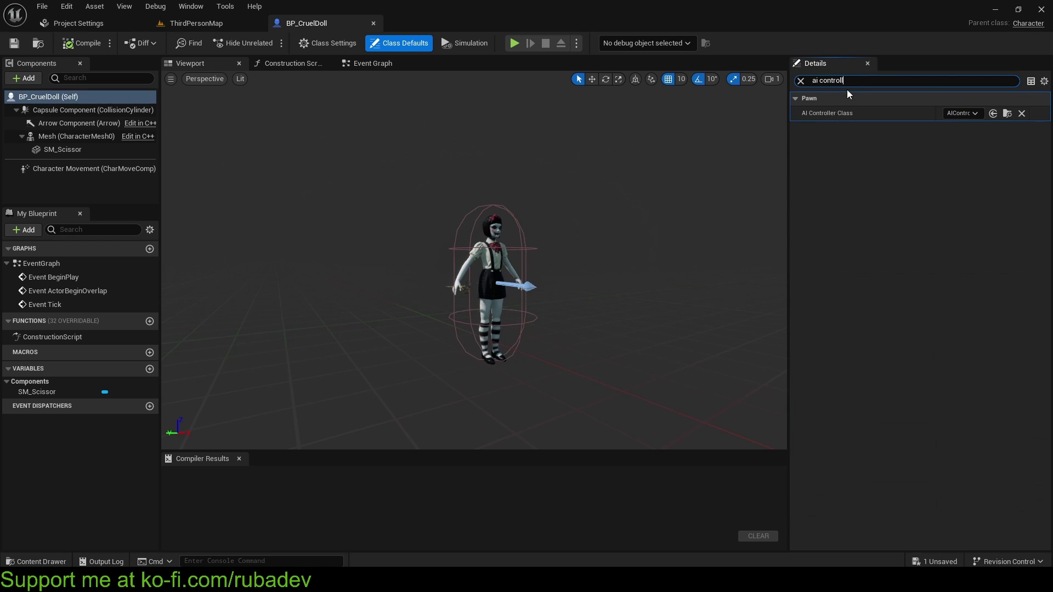
left_click(961, 113)
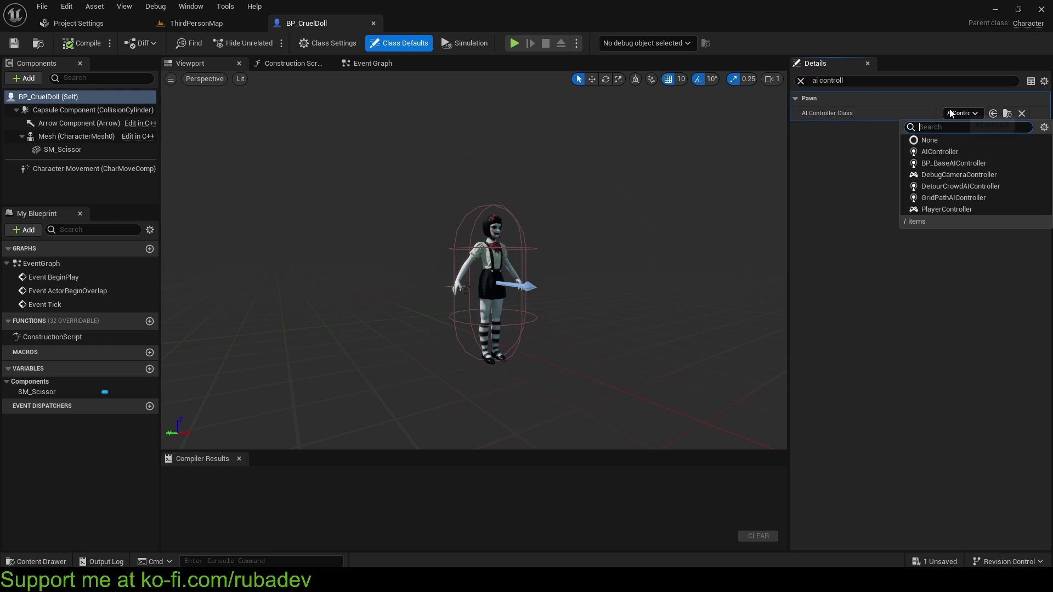
left_click(939, 163)
left_click(801, 81)
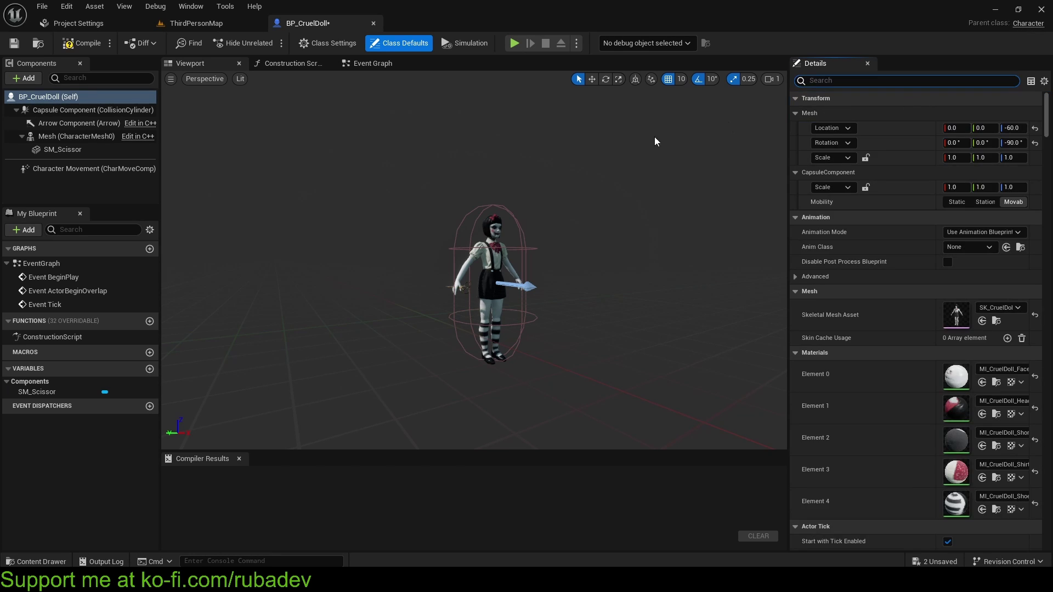
- Enable Use Controller Desired Rotation in the doll's Character Movement rotation settings
right_click_drag(260, 158, 417, 163)
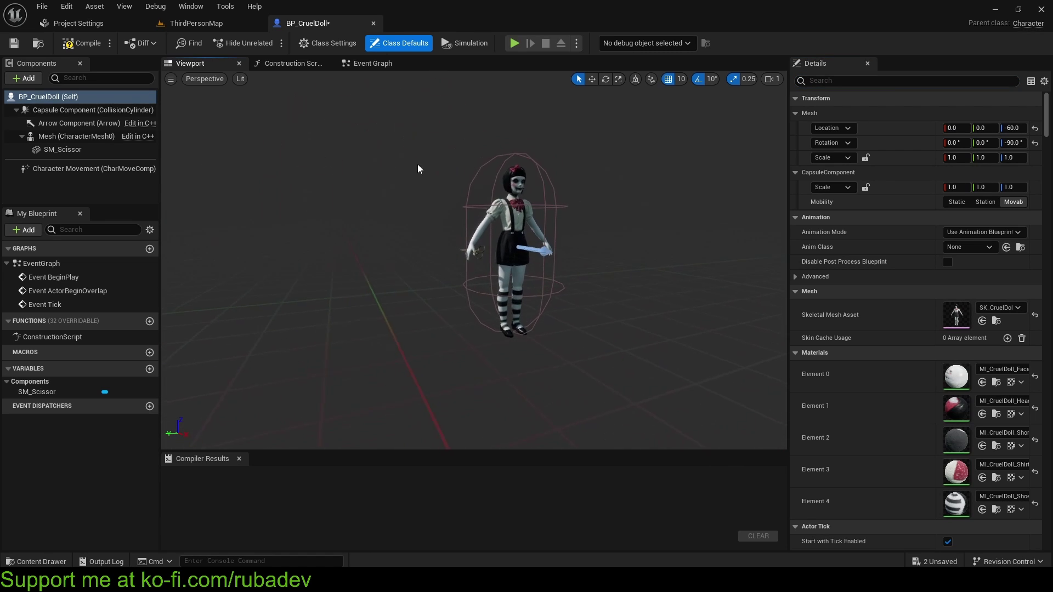
type("desi")
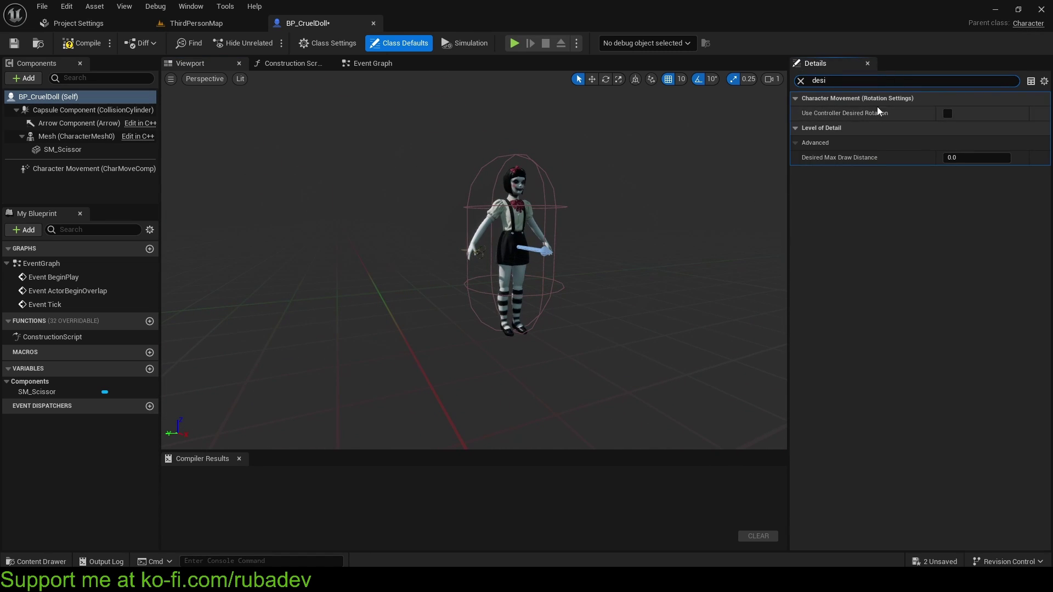
left_click(946, 113)
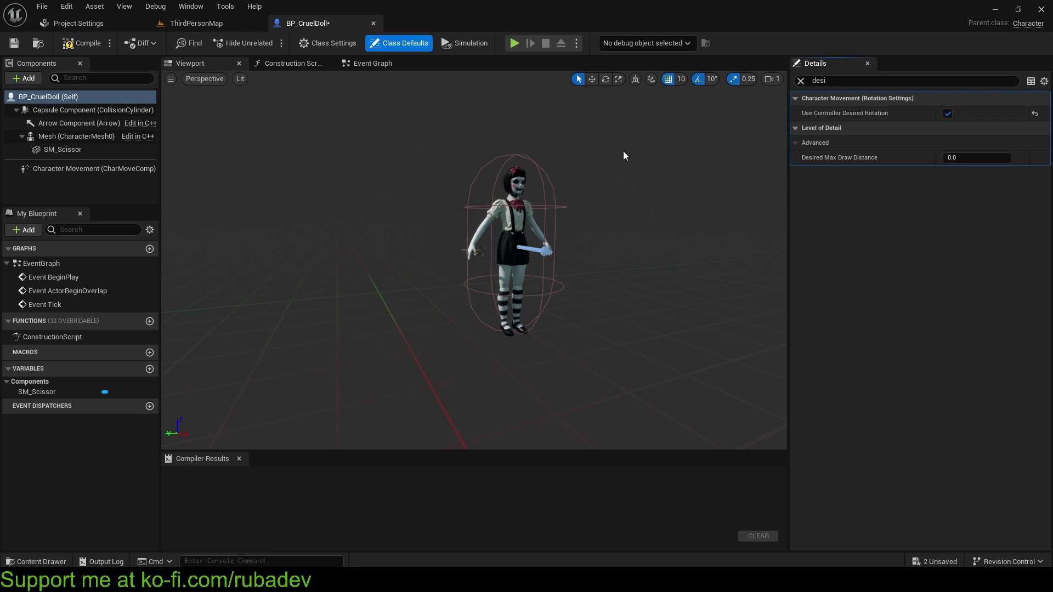
- Disable Use Controller Rotation Yaw in the doll's Pawn settings, compile the blueprint and clear the property filter
key("w")
mouse_move(597, 209)
right_mouse_down()
mouse_move(653, 170)
mouse_move(595, 220)
right_mouse_up()
key("s")
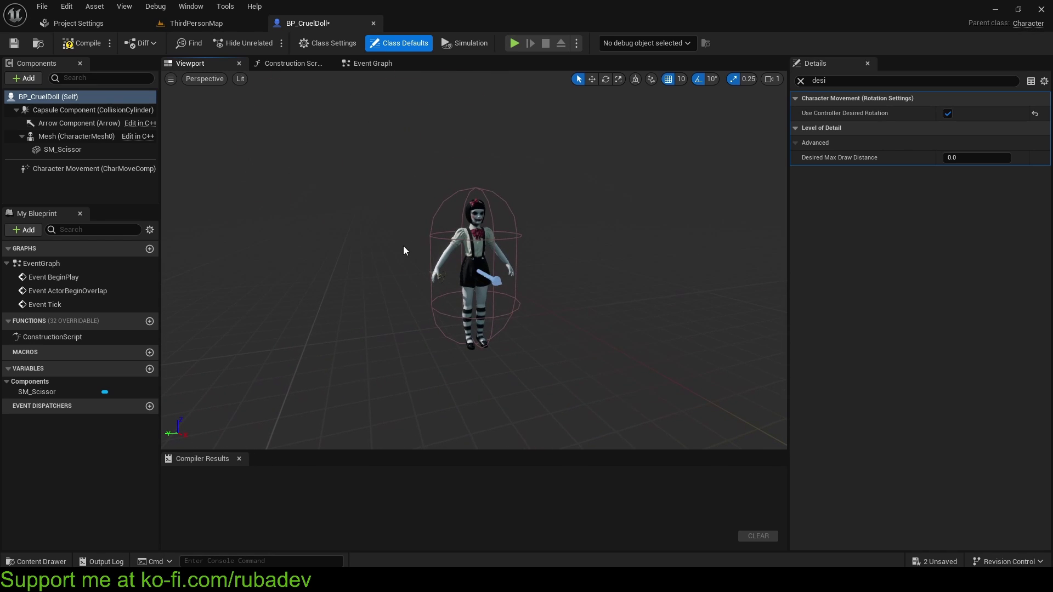
left_click(848, 85)
key("BackSpace")
key("BackSpace")
key("BackSpace")
key("BackSpace")
type("yaw")
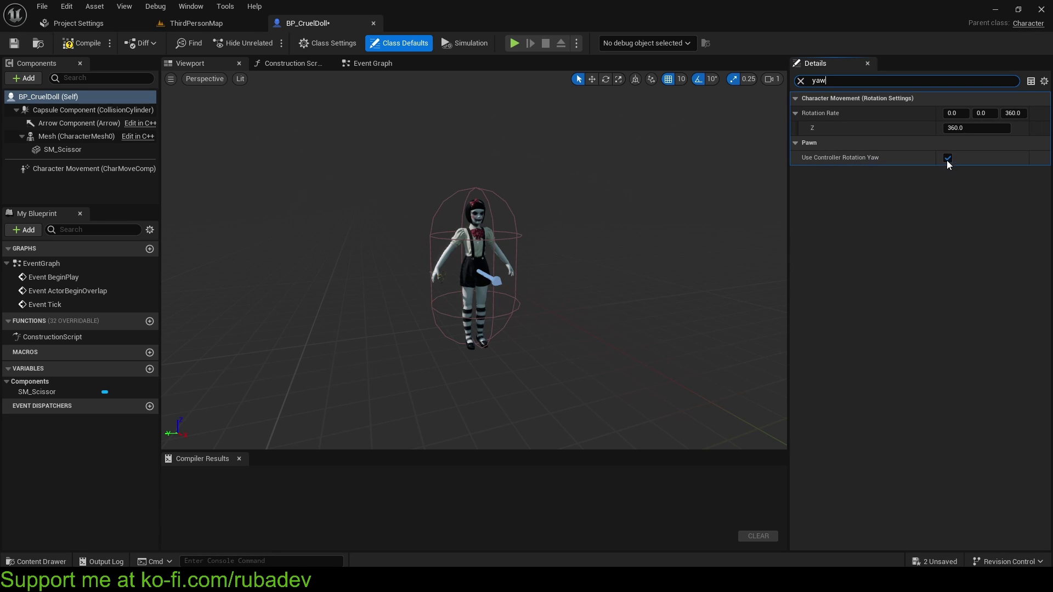
scroll(489, 205, "up", 5)
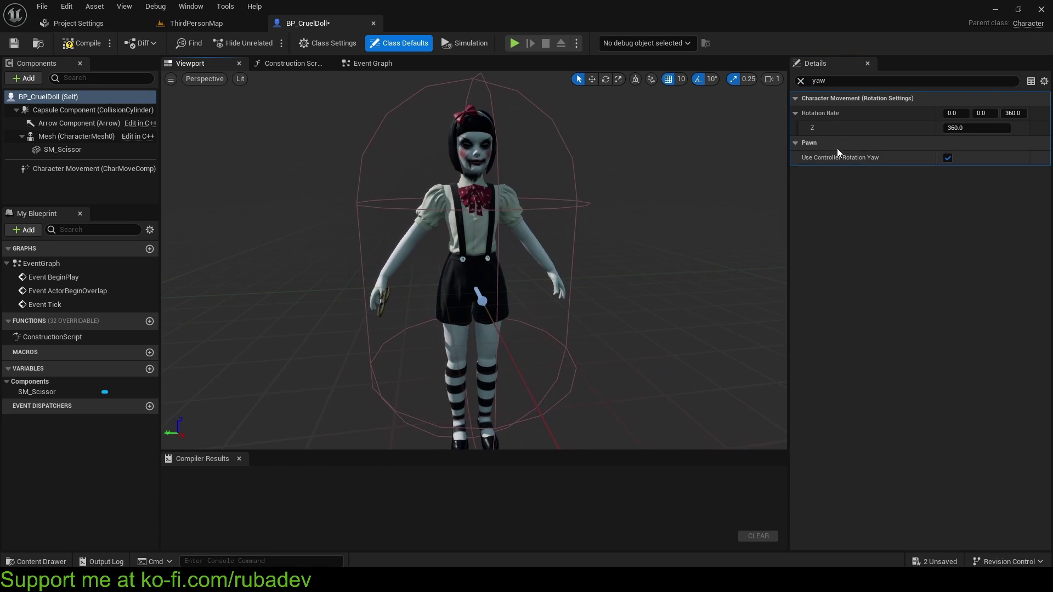
scroll(602, 212, "down", 4)
scroll(618, 194, "up", 3)
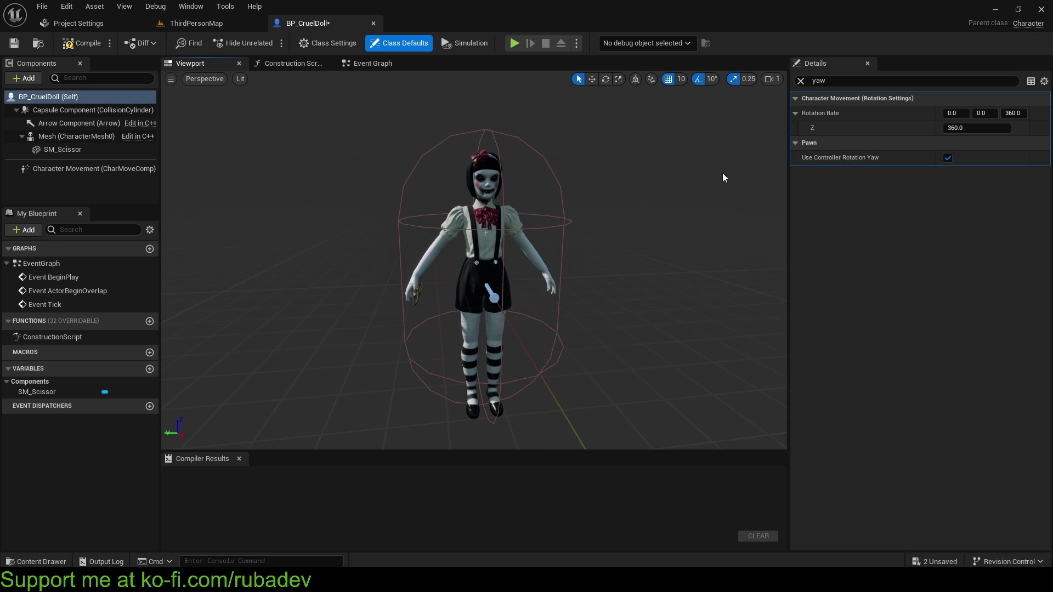
scroll(724, 177, "down", 3)
scroll(531, 214, "up", 2)
left_click(947, 158)
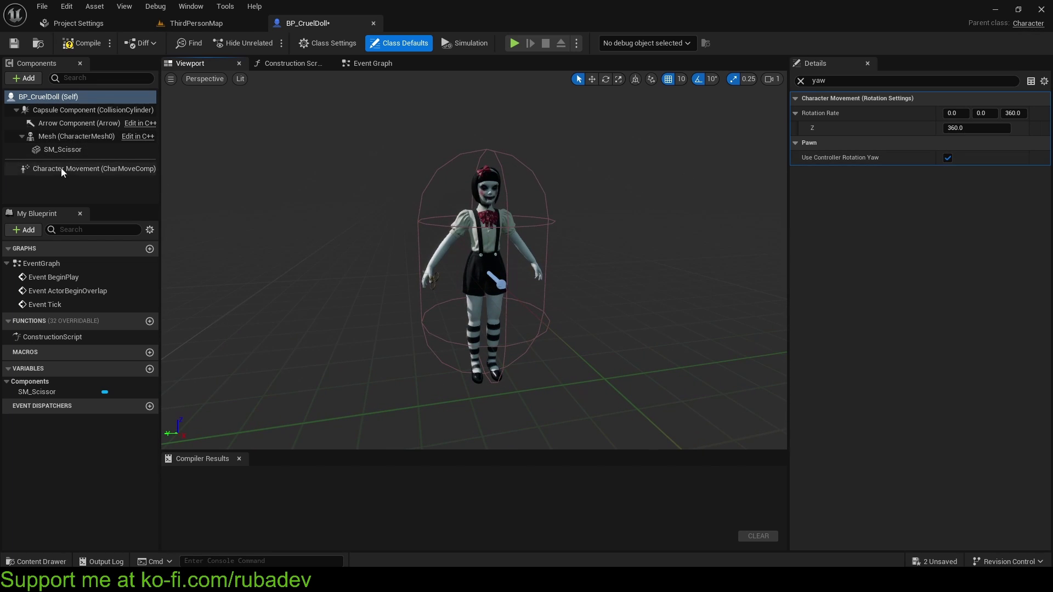
scroll(593, 217, "up", 6)
scroll(537, 236, "down", 7)
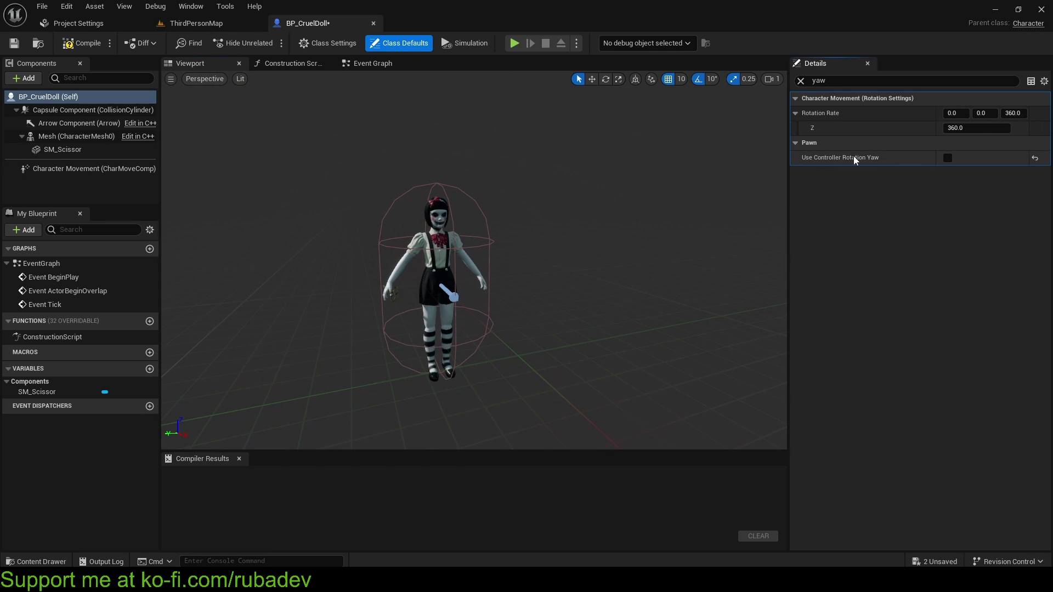
left_click(81, 42)
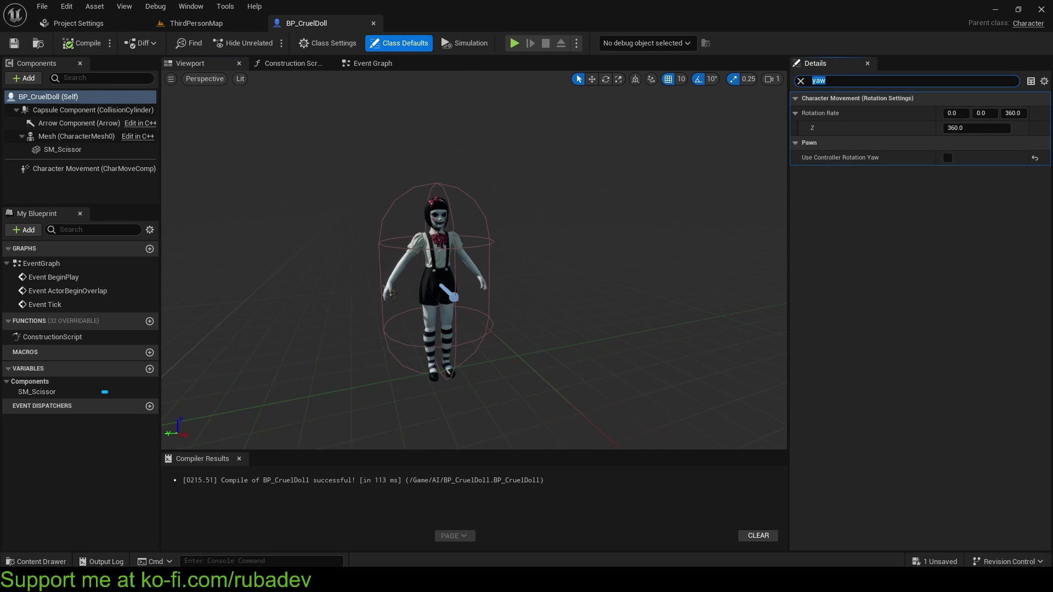
left_click(800, 80)
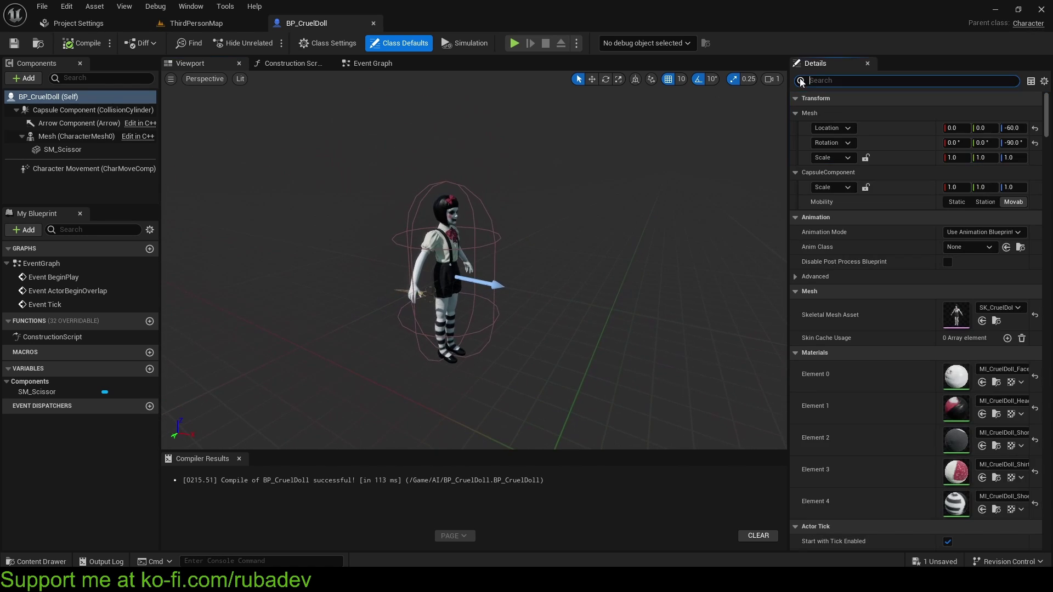
- Open the Max Walk Speed value of the doll's Character Movement component for editing
left_click(103, 169)
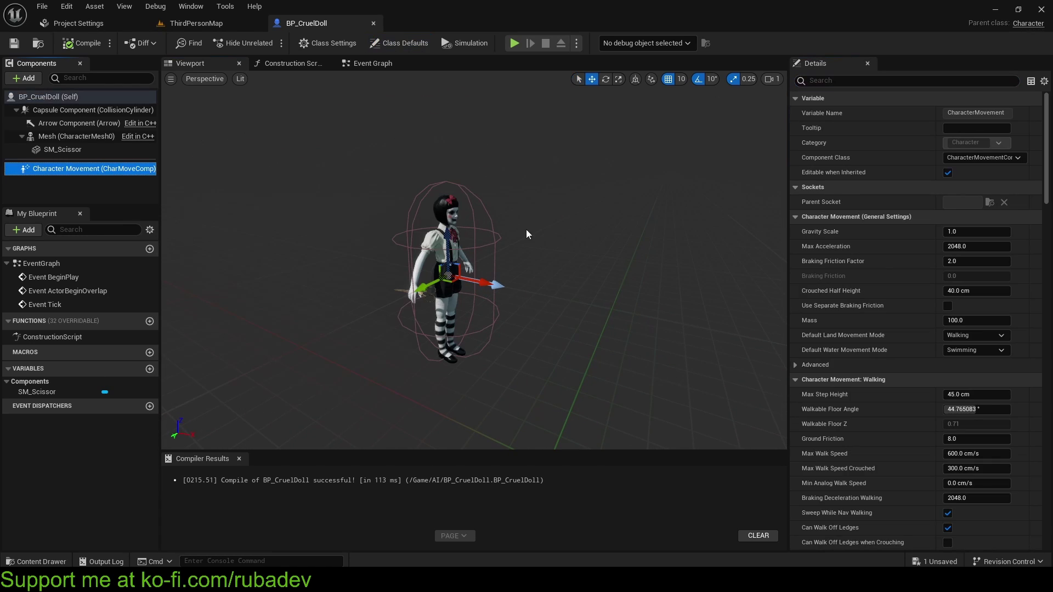
scroll(959, 418, "down", 5)
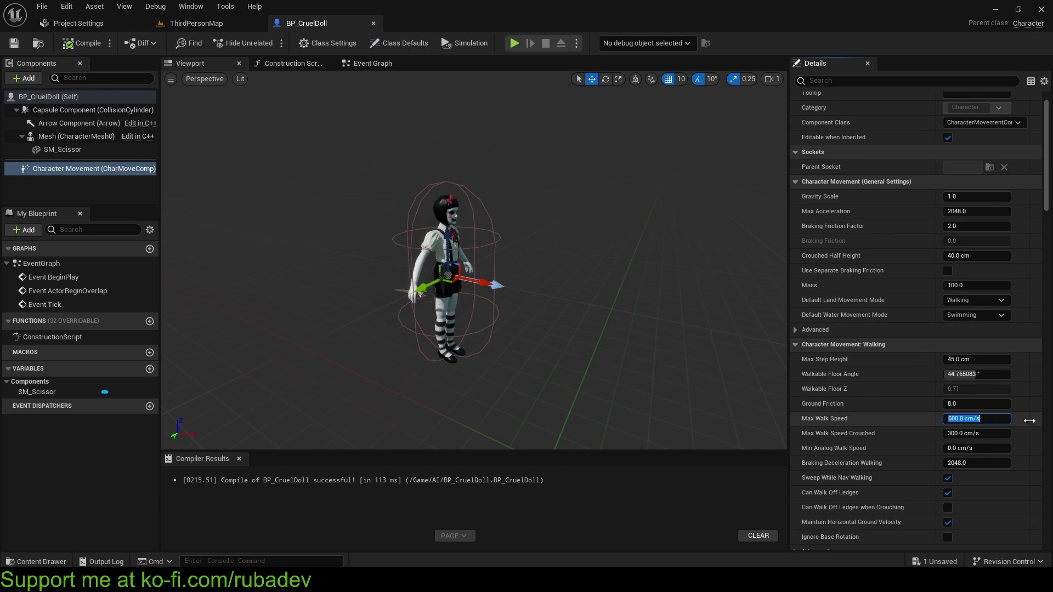
type("3")
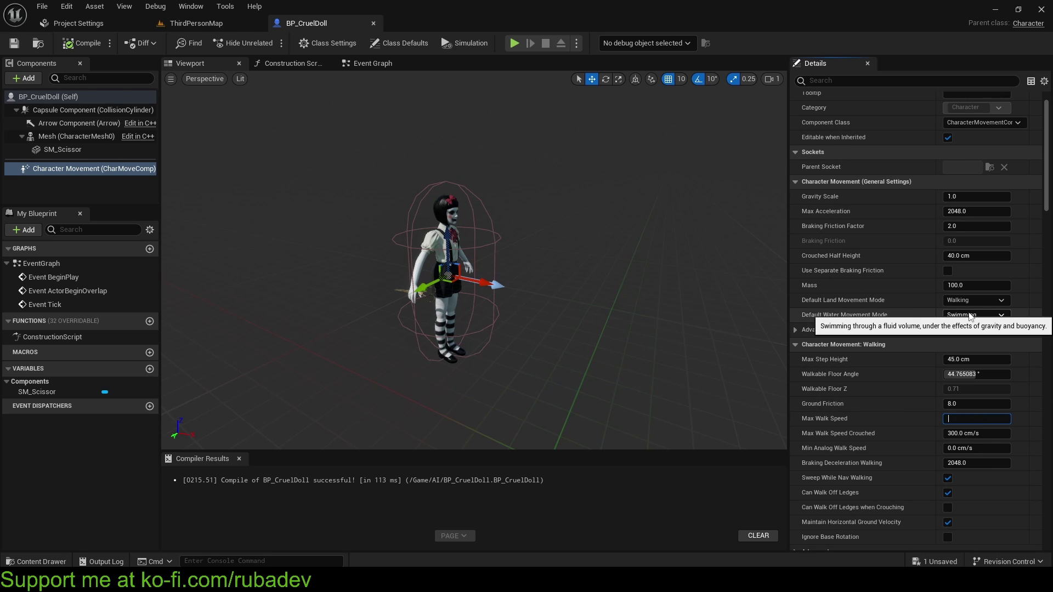